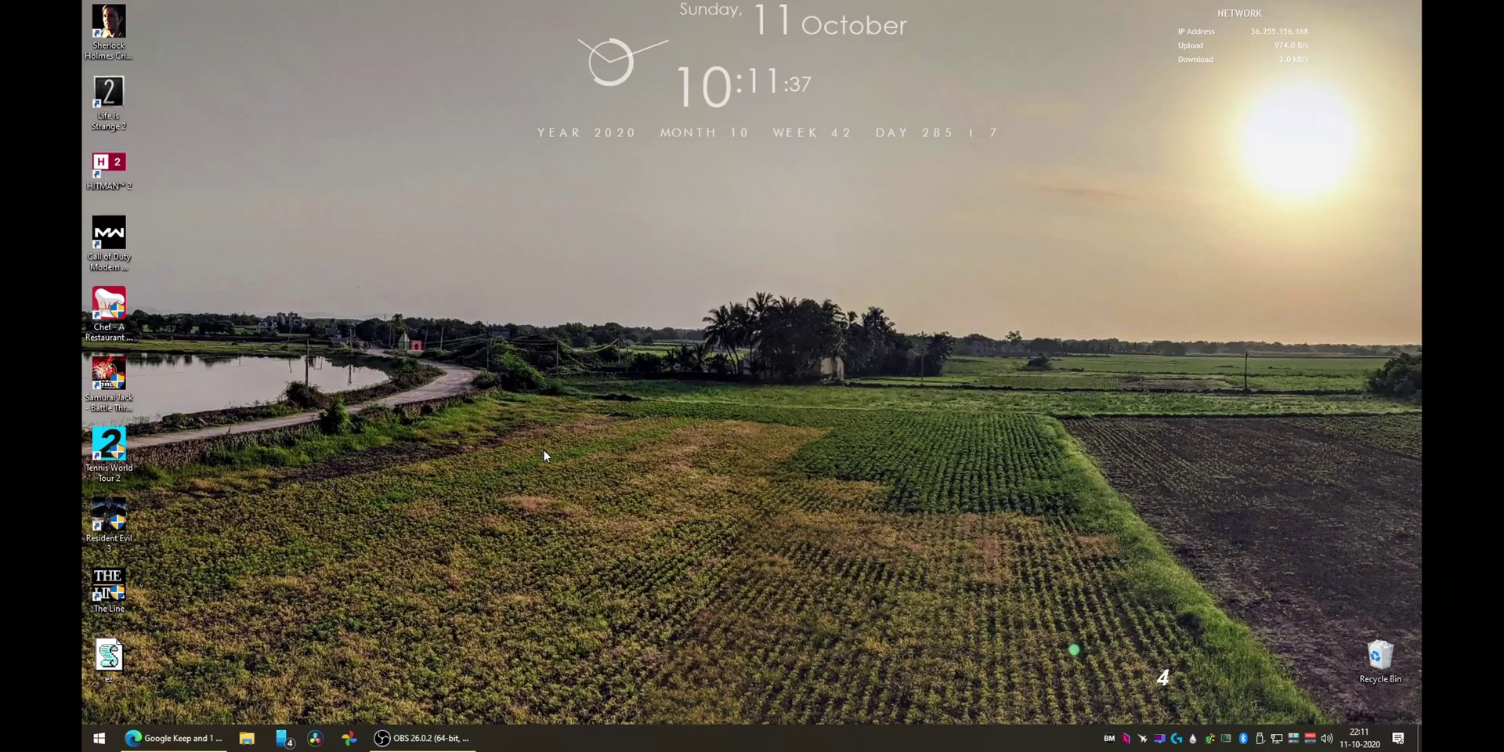
- Find the Discord shortcut via a 'disc' search and tick 'Run this program as an administrator'
click(86, 746)
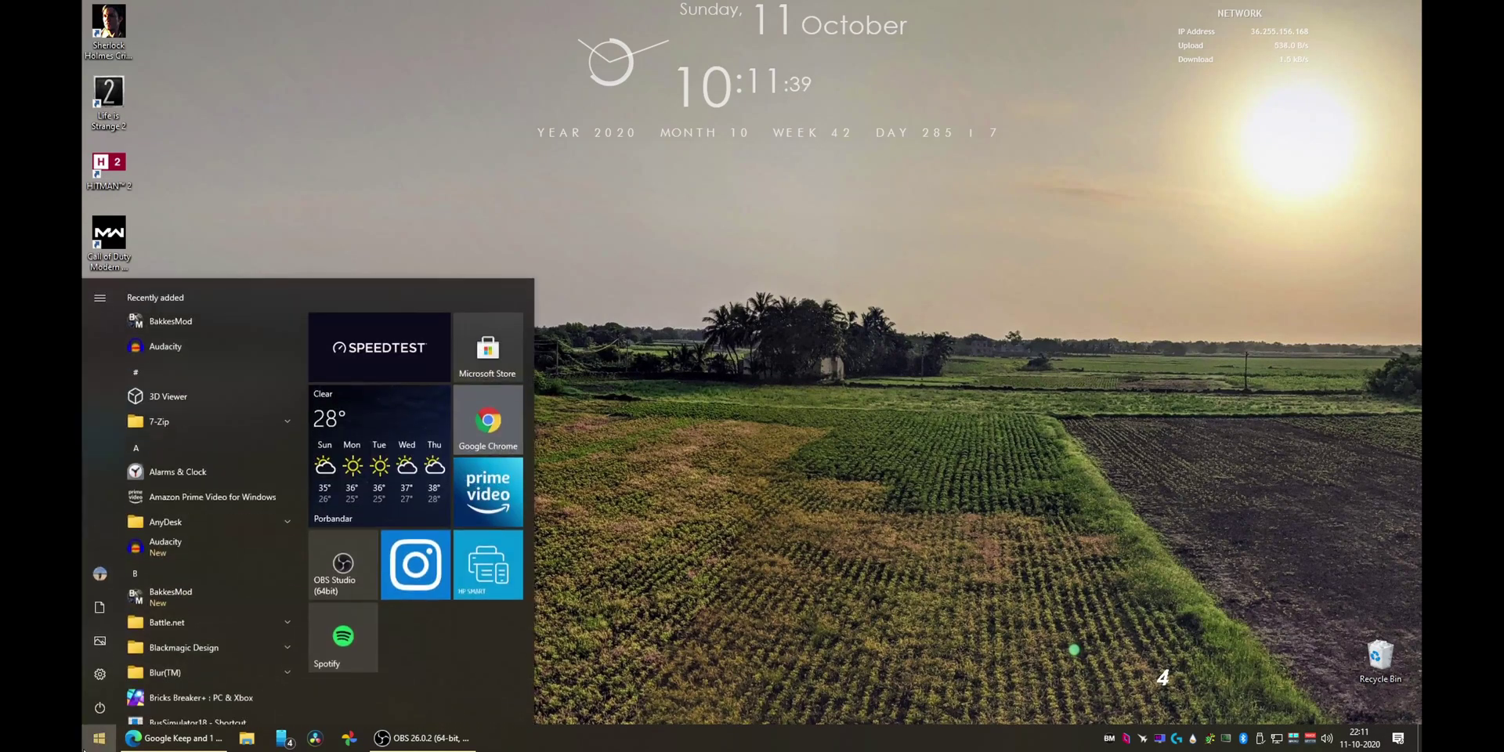
text(disc)
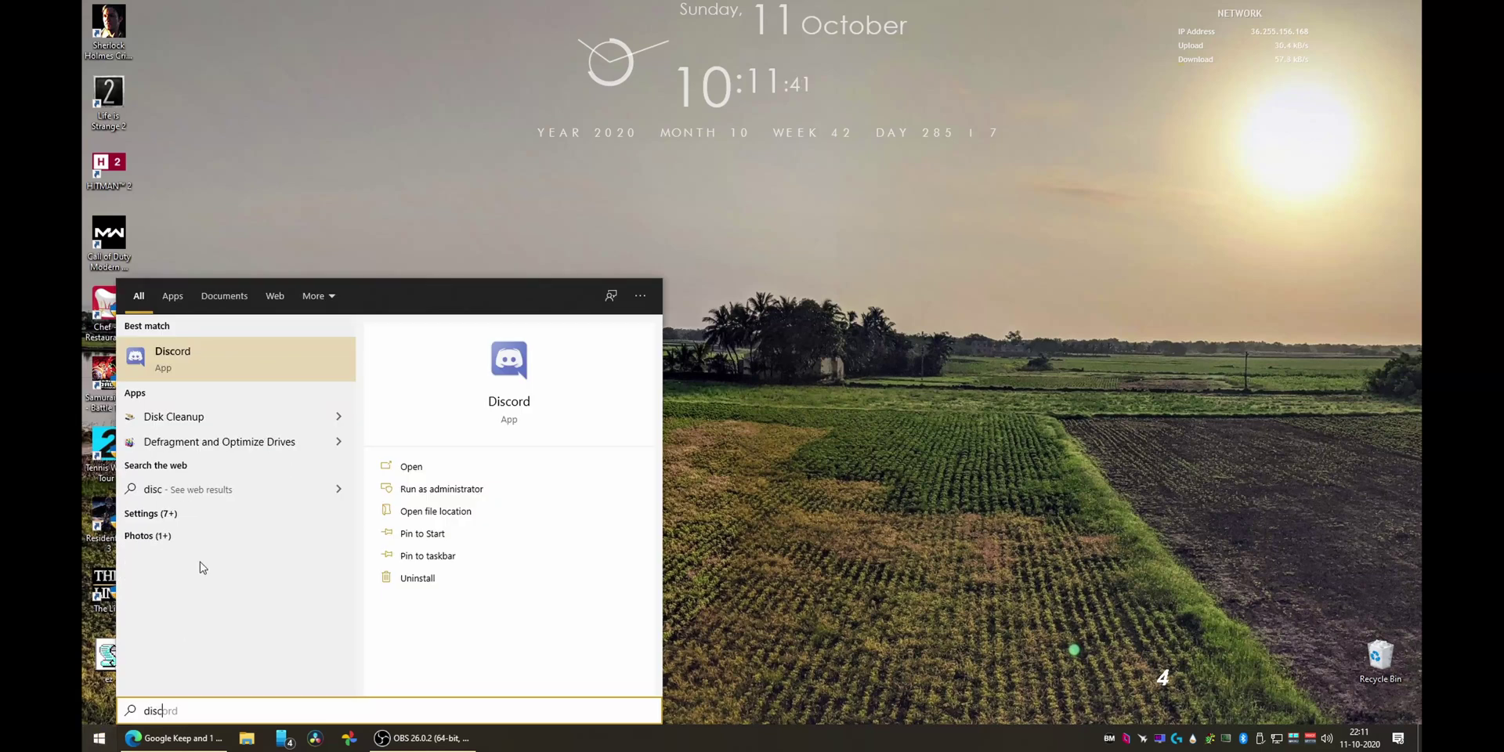
right_click(212, 368)
click(231, 405)
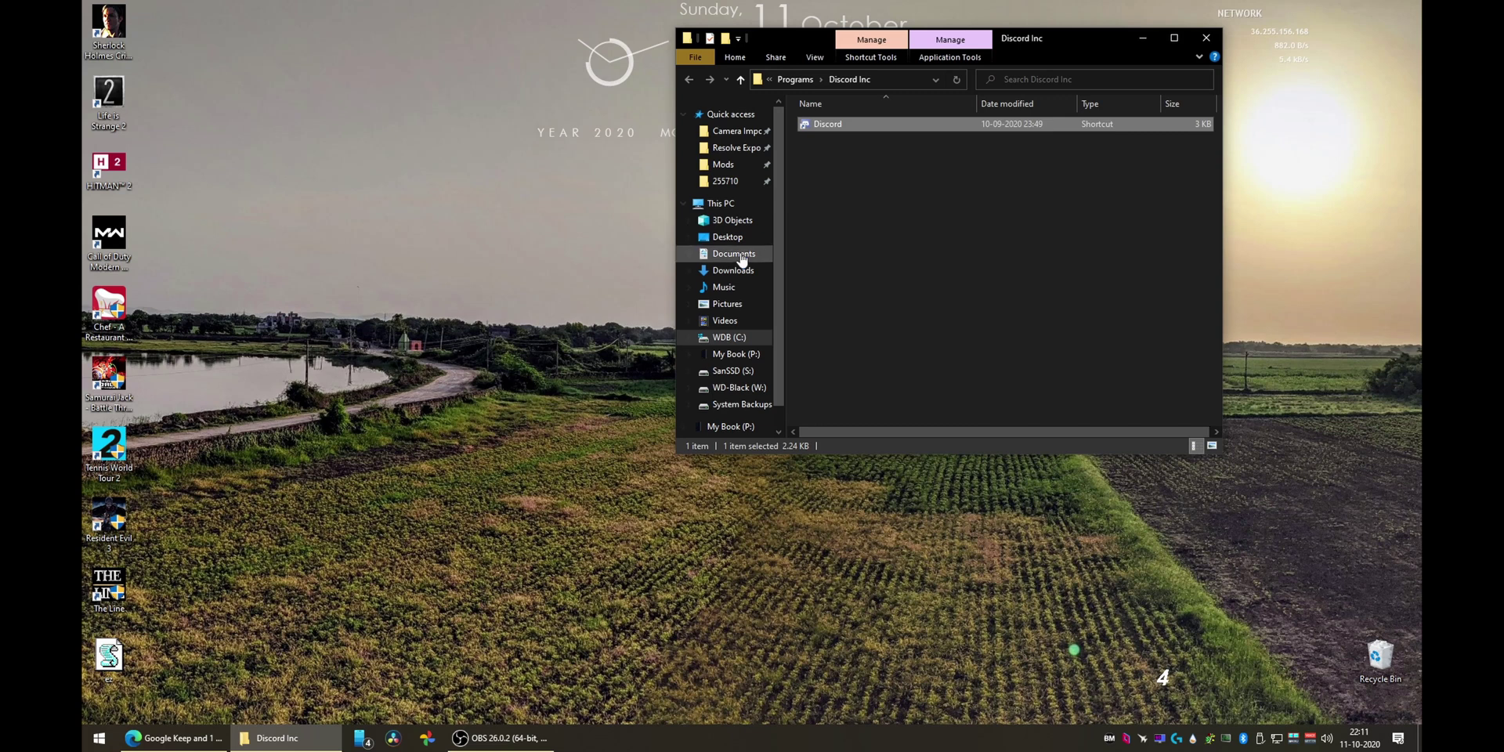
right_click(830, 128)
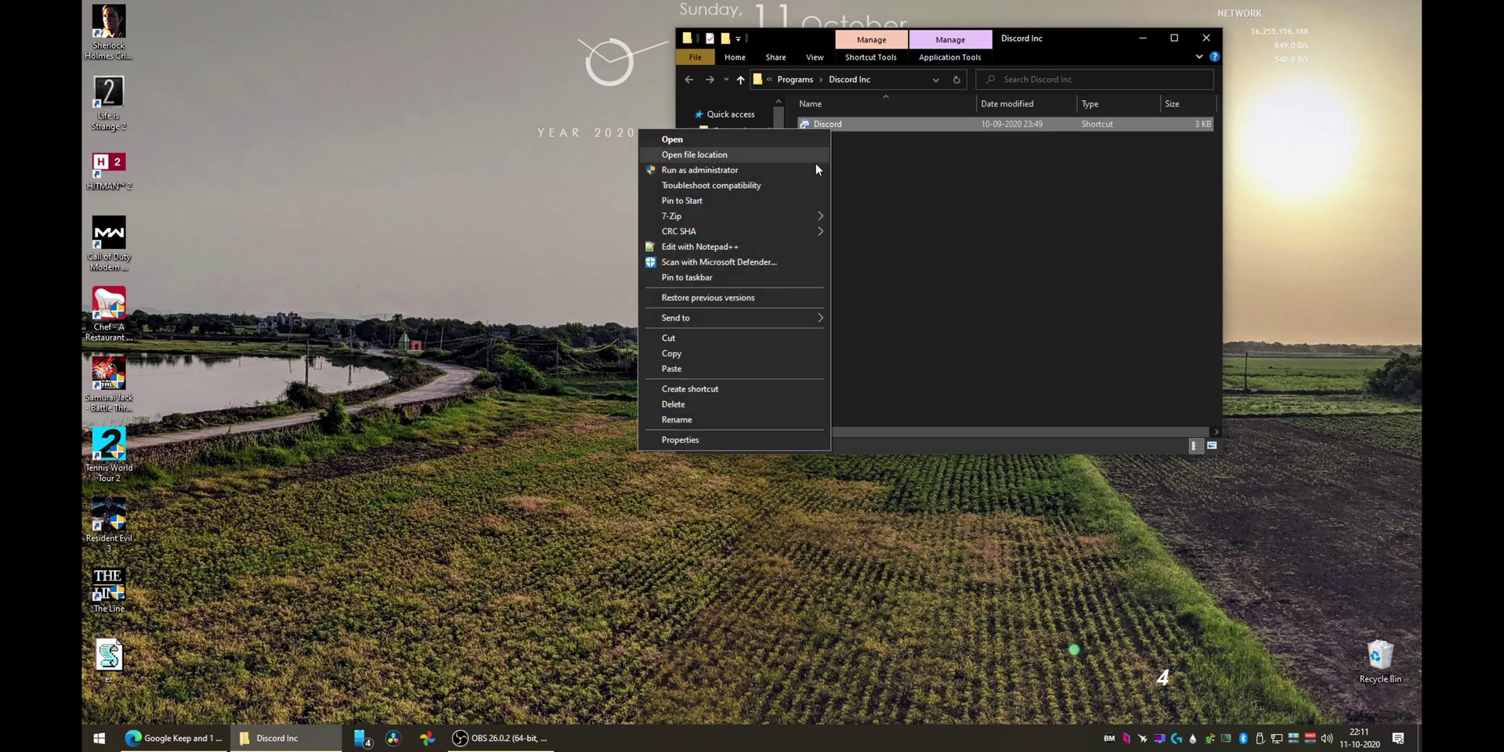
click(717, 436)
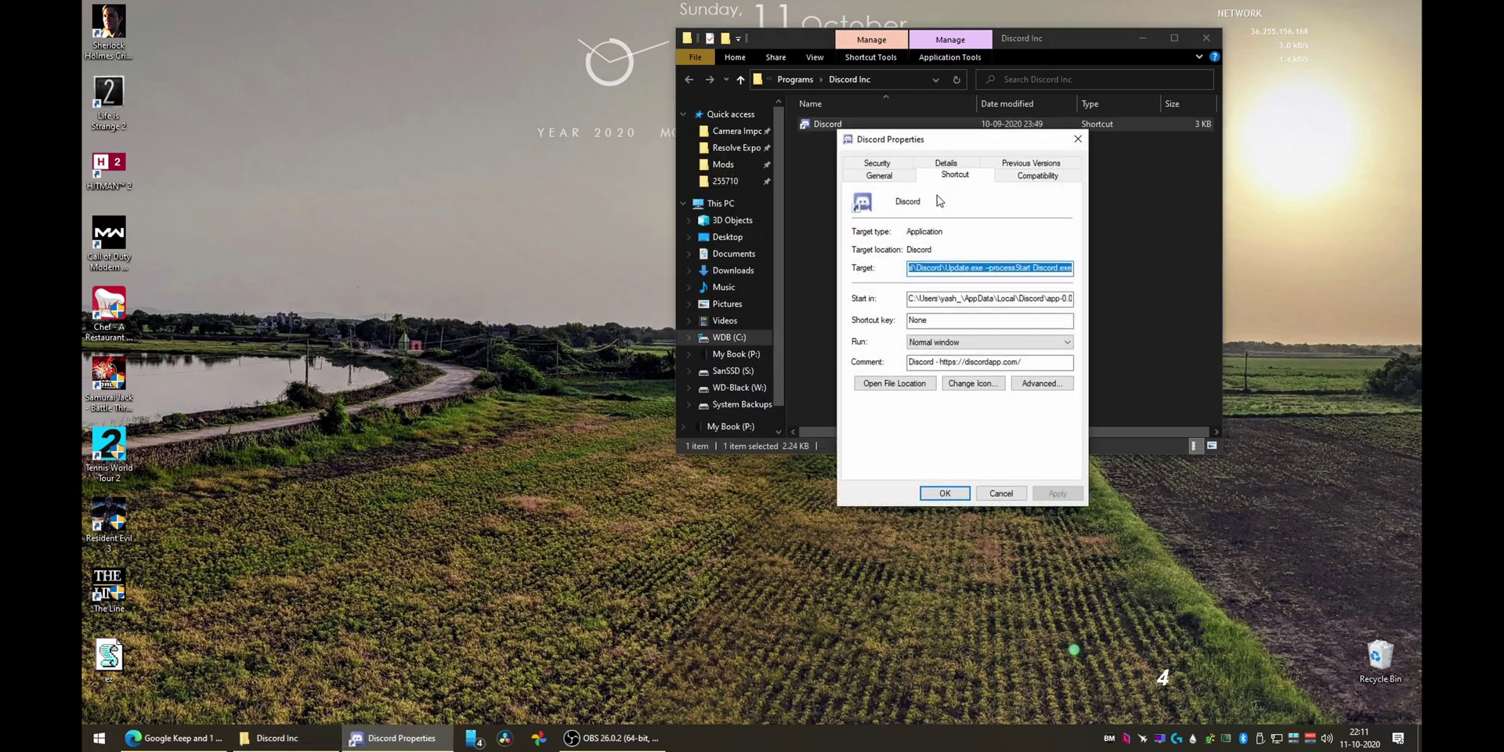
click(1030, 177)
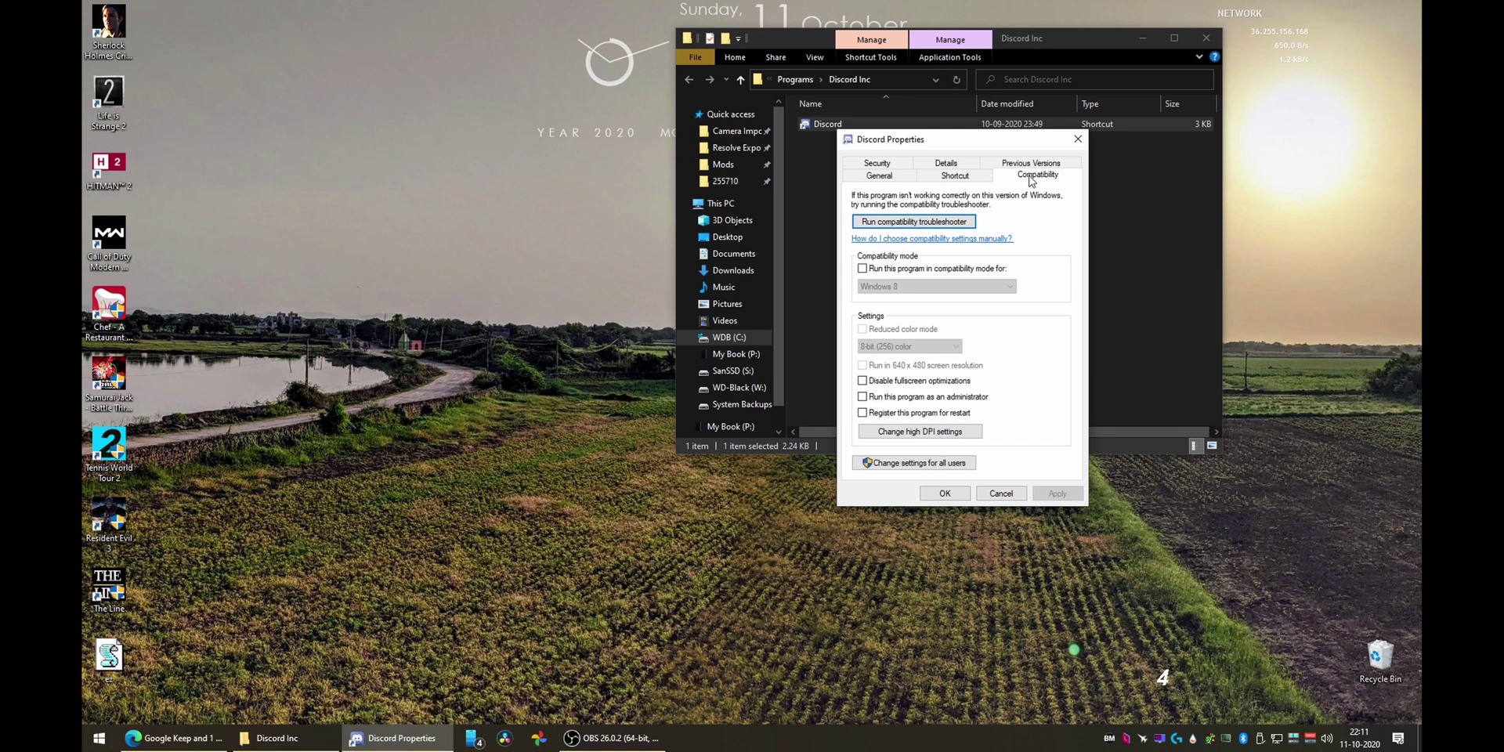
click(902, 399)
- Apply the administrator setting and create a desktop text file named 'auto start admin'
click(945, 493)
right_click(599, 403)
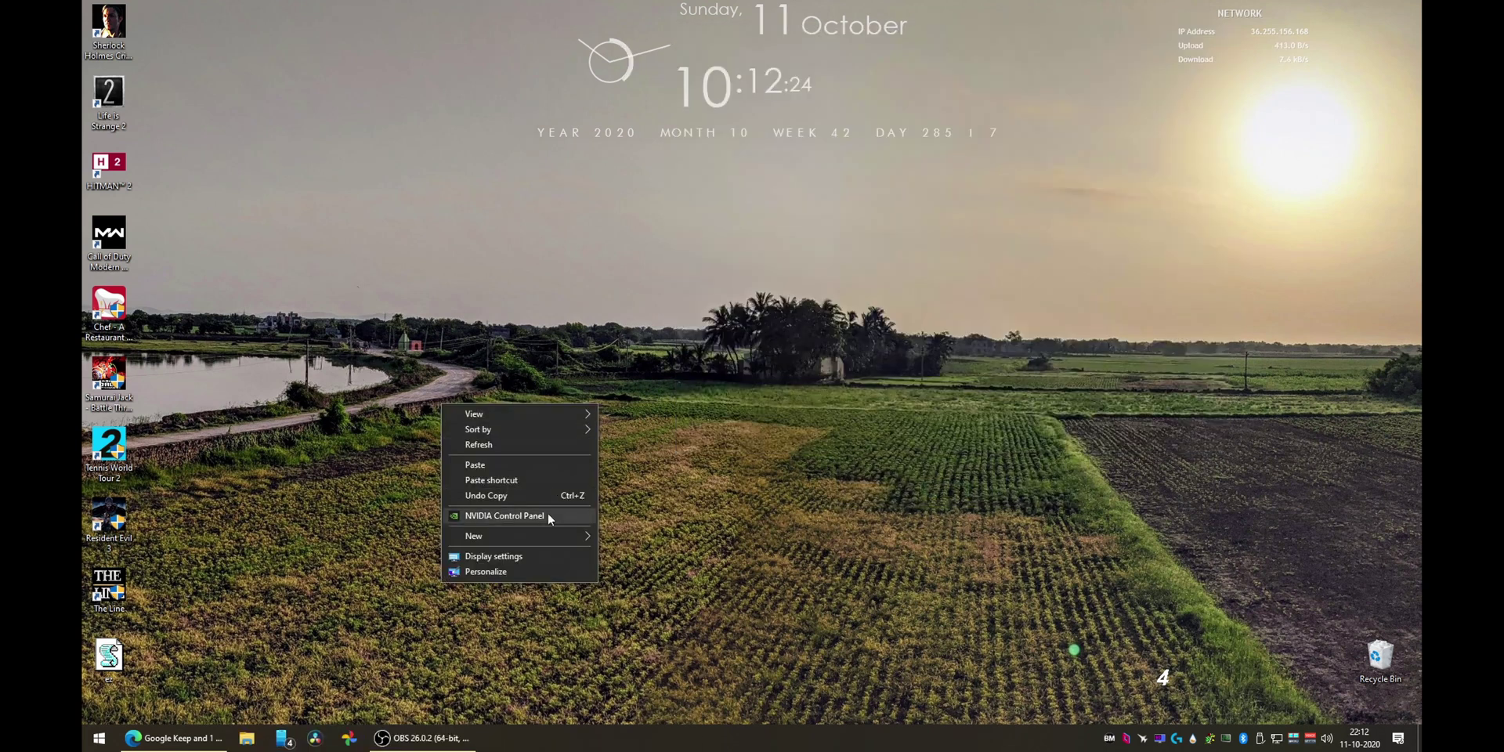
mouse_move(541, 532)
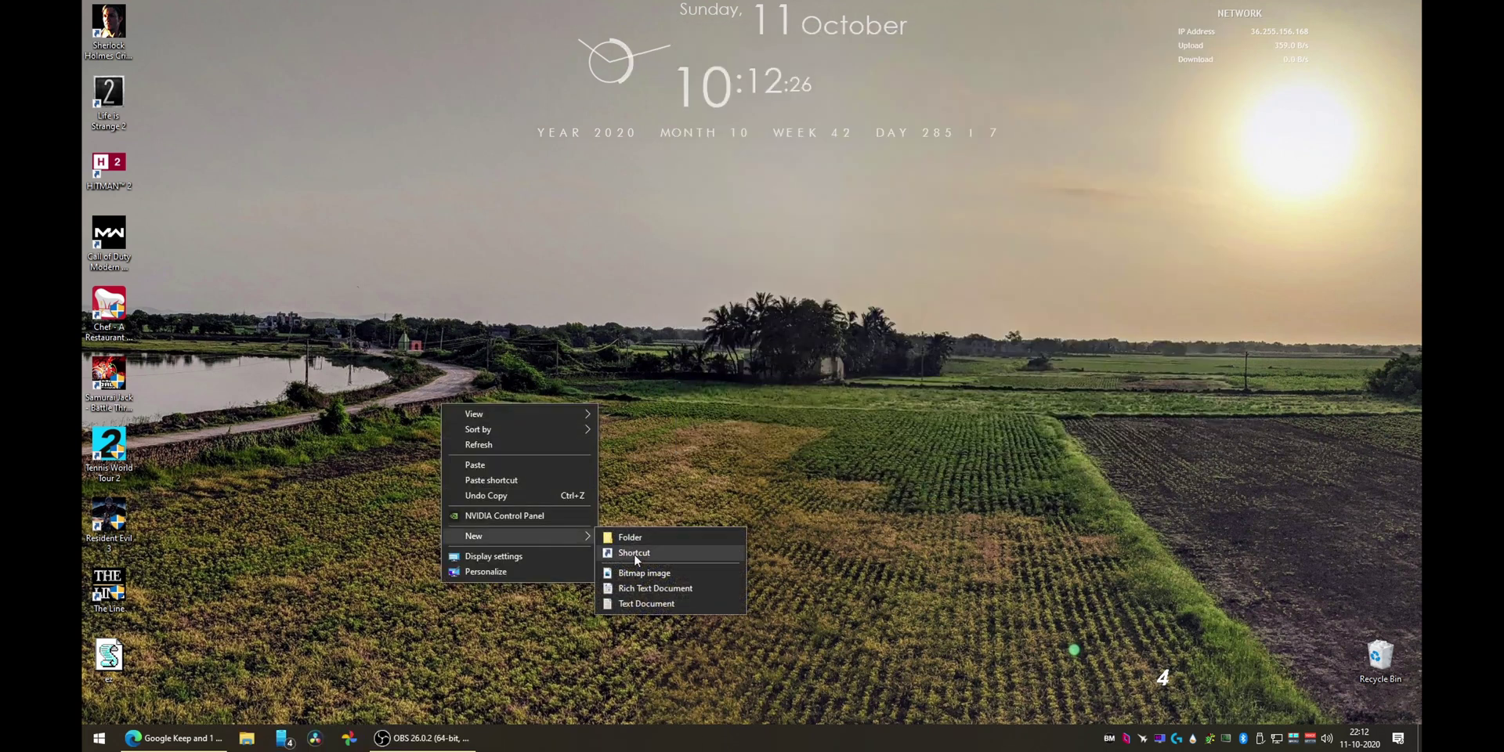
click(636, 603)
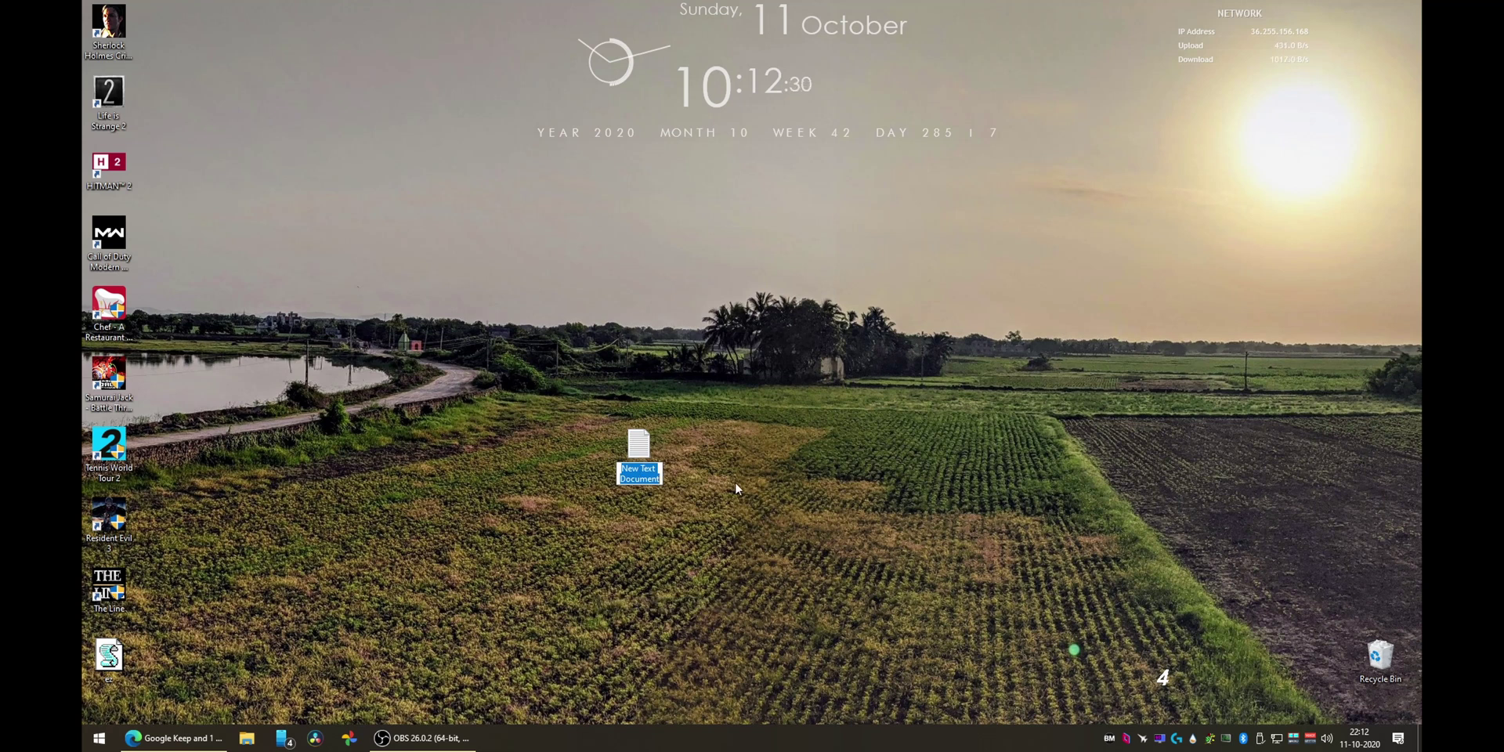
text(auto st)
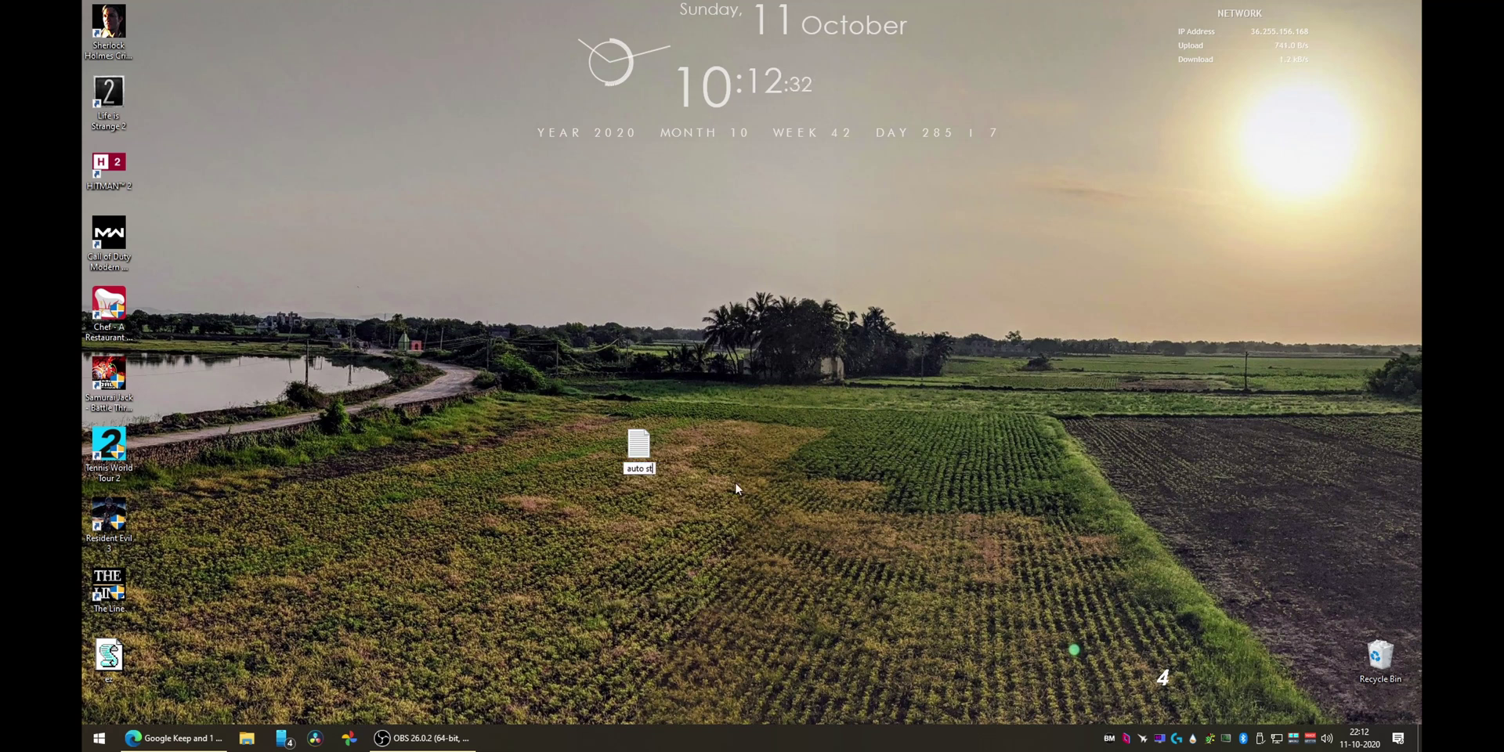
text(art admin)
key(Return)
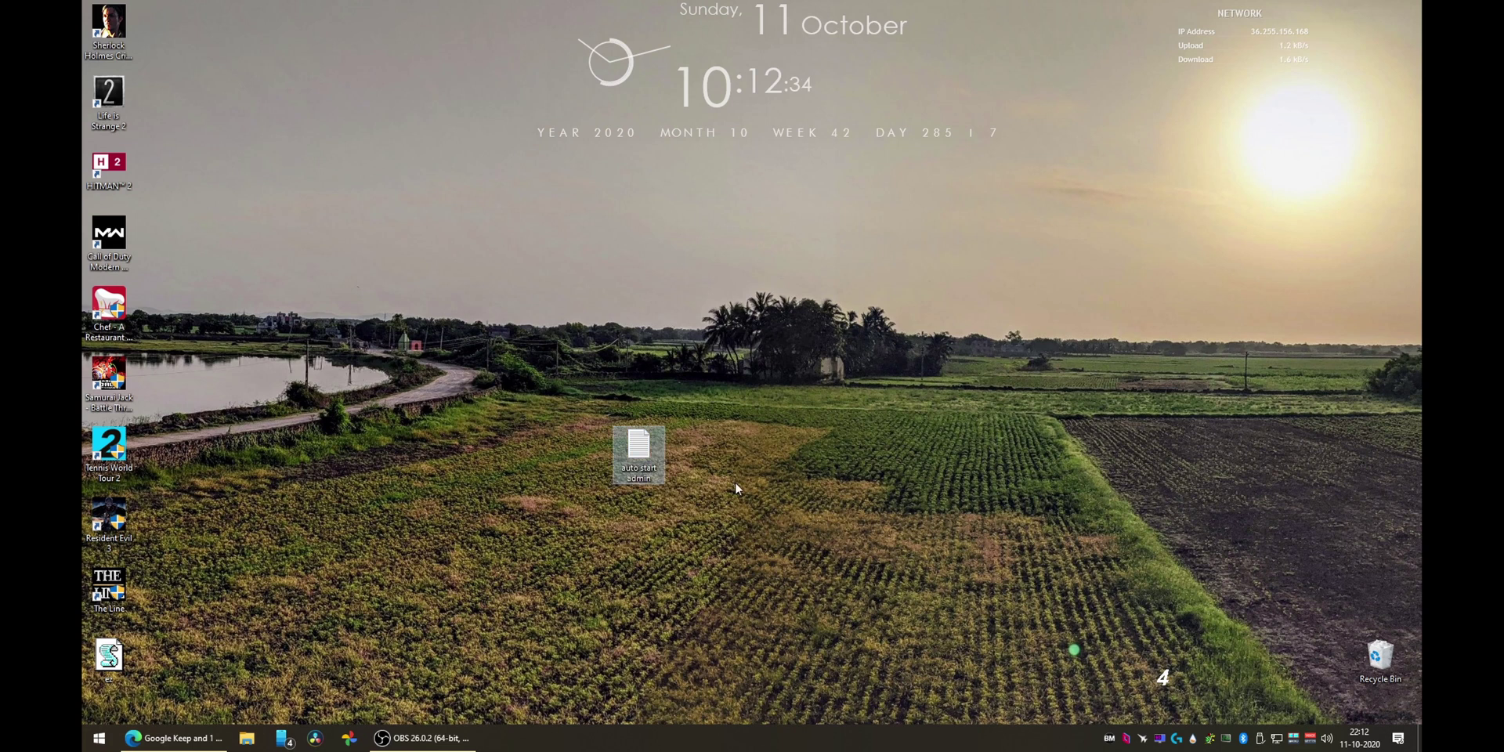
- Open the empty 'auto start admin' file in Notepad, then close it again
right_click(646, 448)
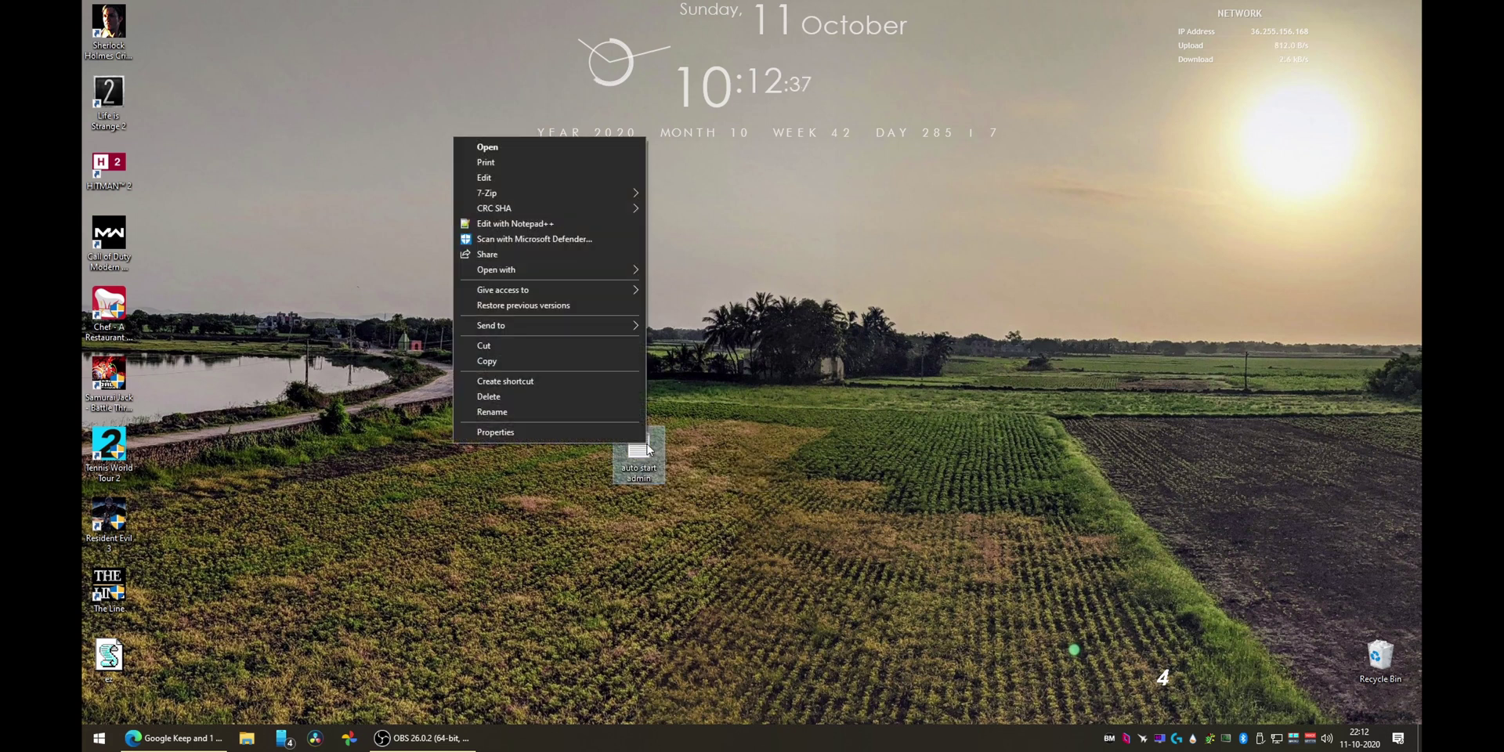
click(582, 147)
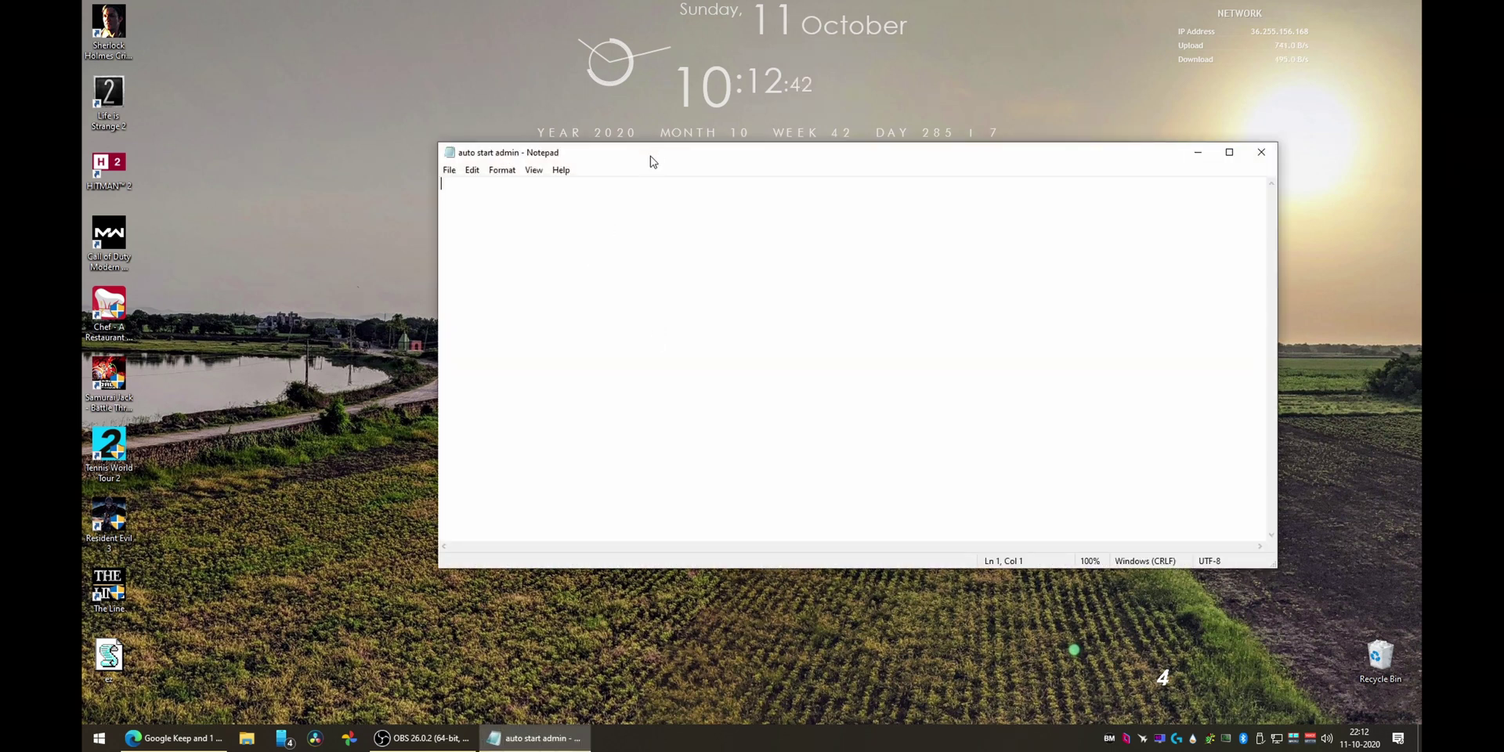
drag(650, 157, 577, 238)
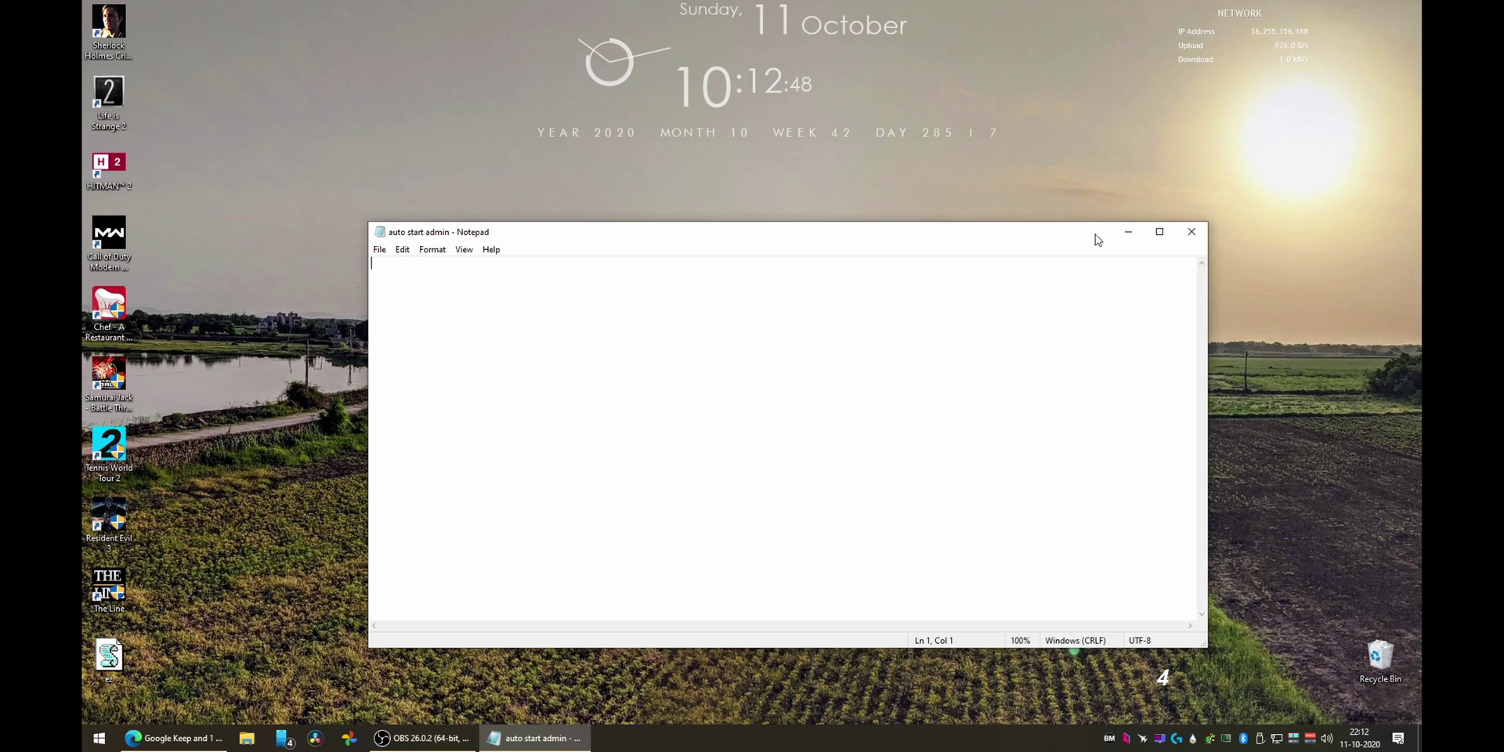
click(1190, 231)
right_click(110, 656)
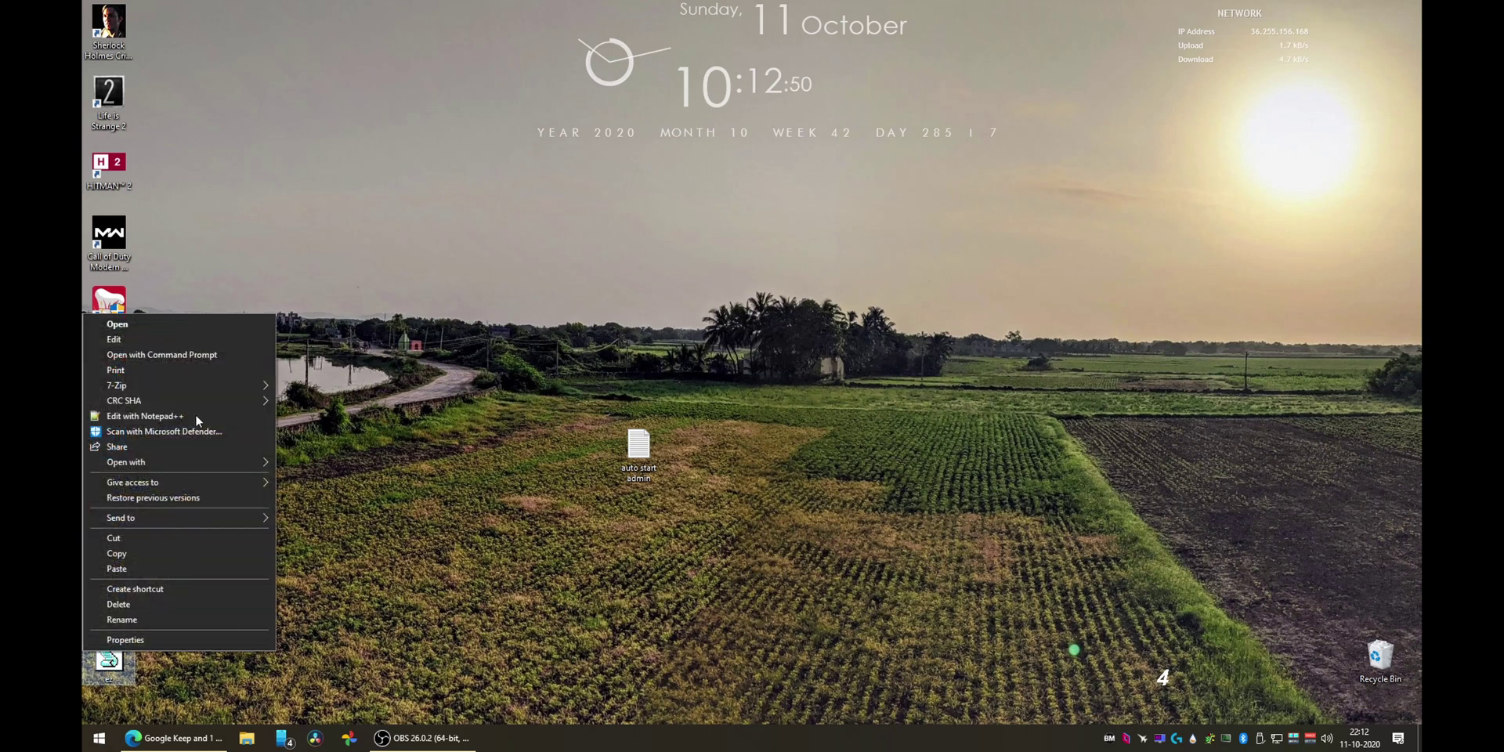
- Open the ez script and review its Voicemeeter, macro buttons and Set WshShell = Nothing lines
click(171, 343)
mouse_move(615, 245)
mouse_down()
mouse_move(634, 238)
mouse_move(588, 417)
mouse_move(599, 232)
mouse_up()
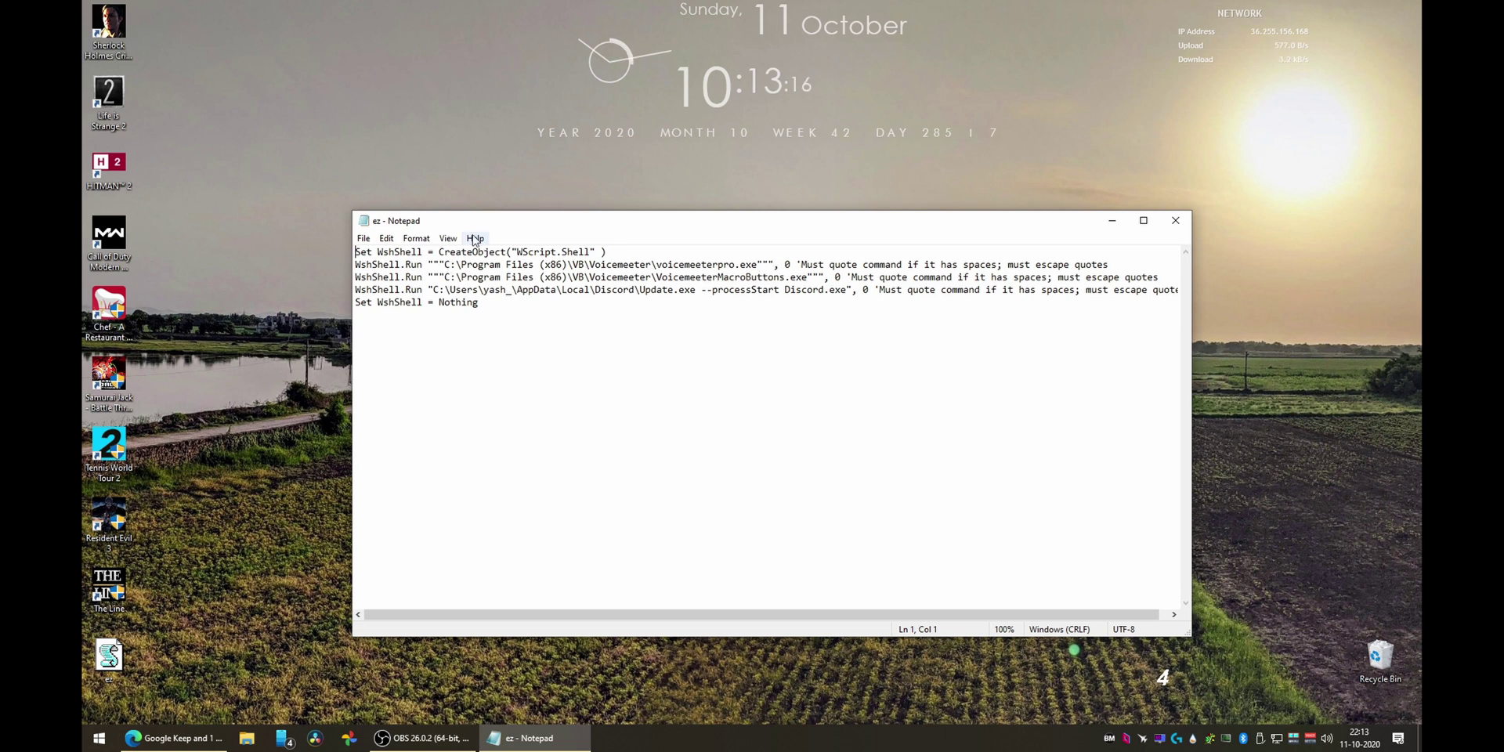
drag(360, 303, 482, 305)
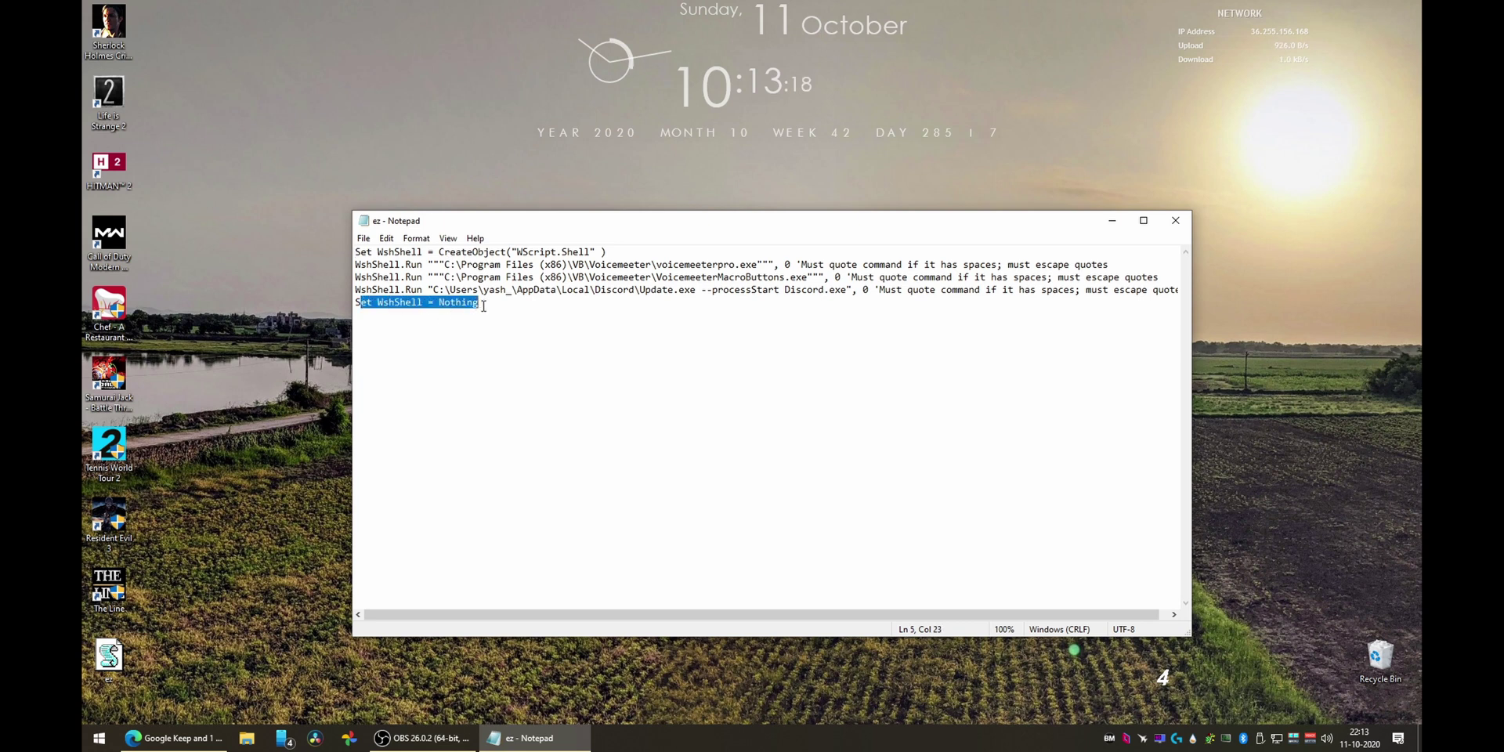
click(484, 305)
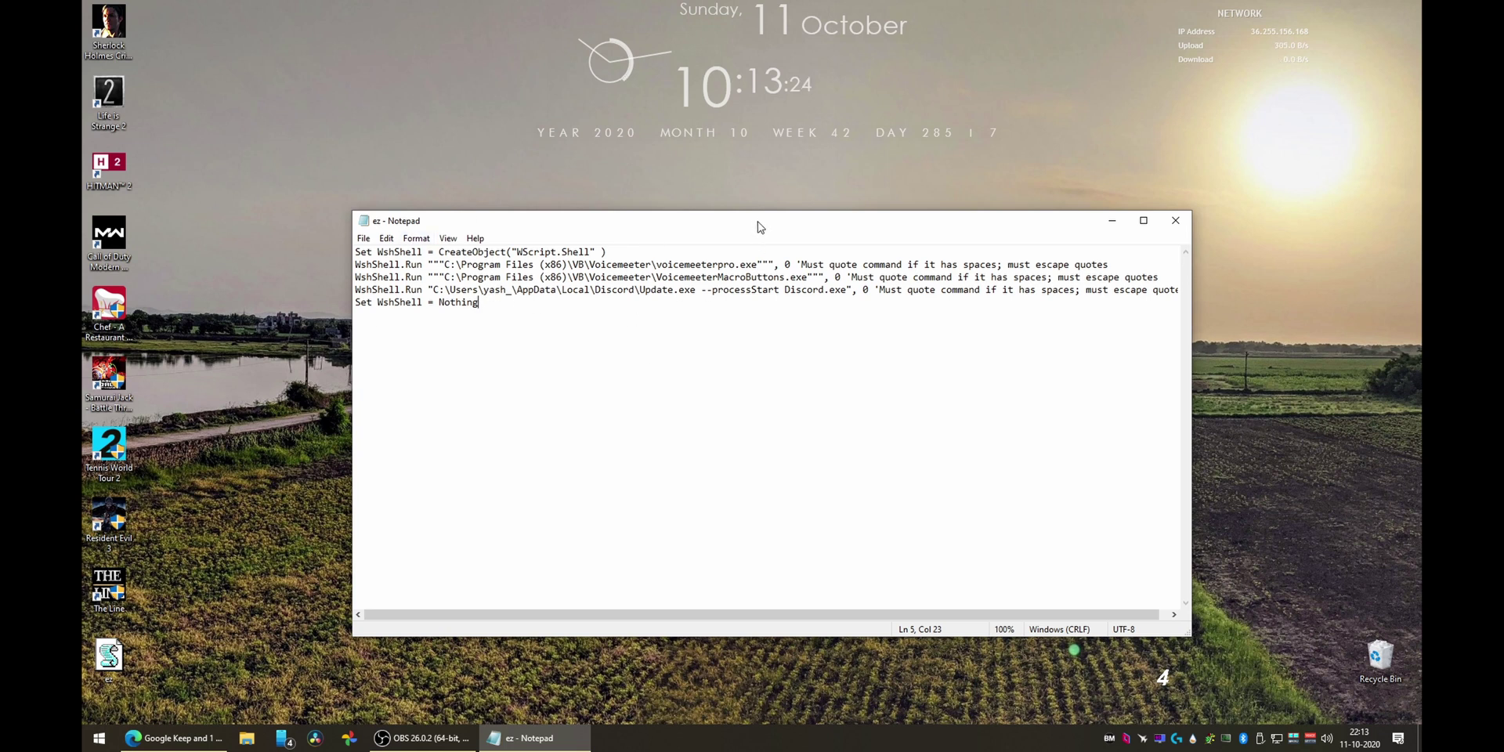
drag(758, 226, 772, 294)
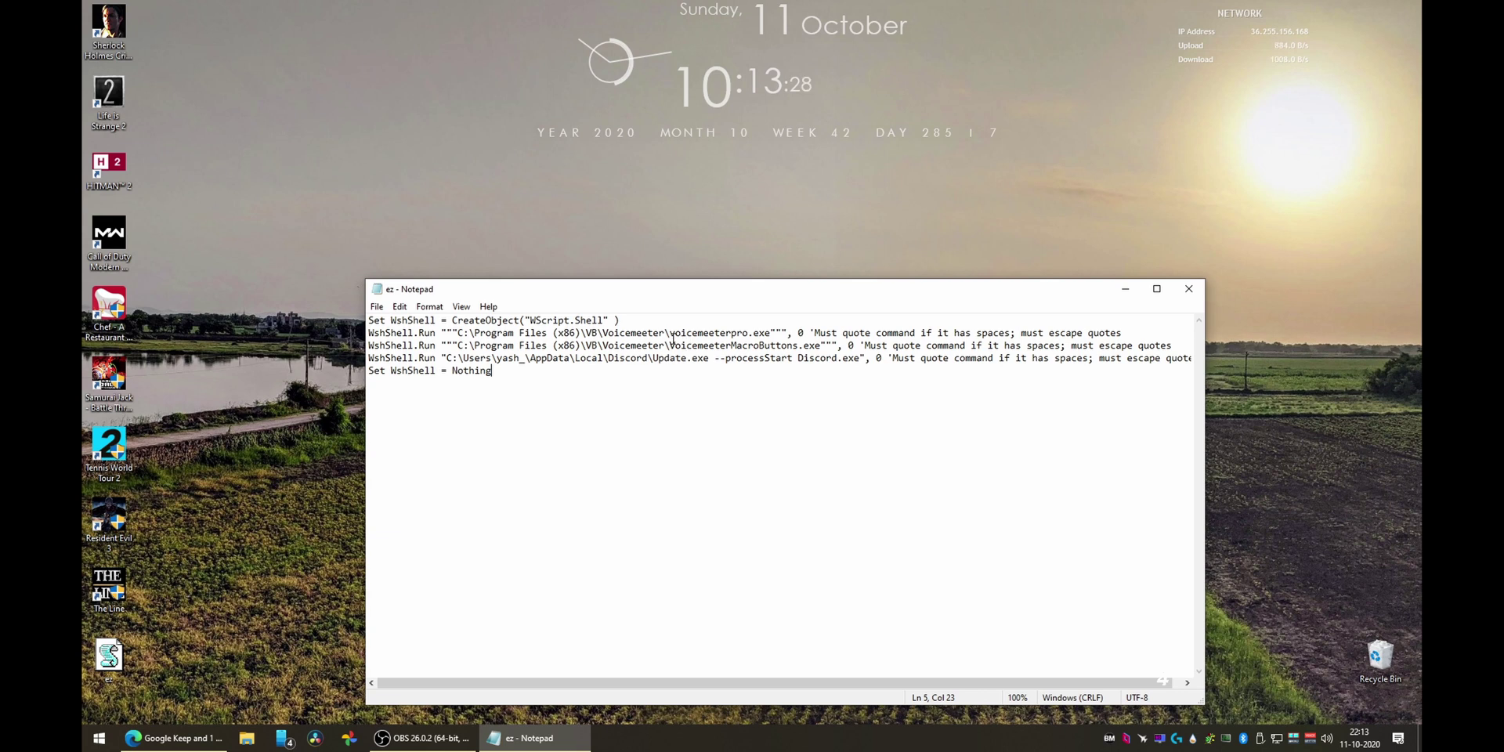
drag(673, 335, 771, 335)
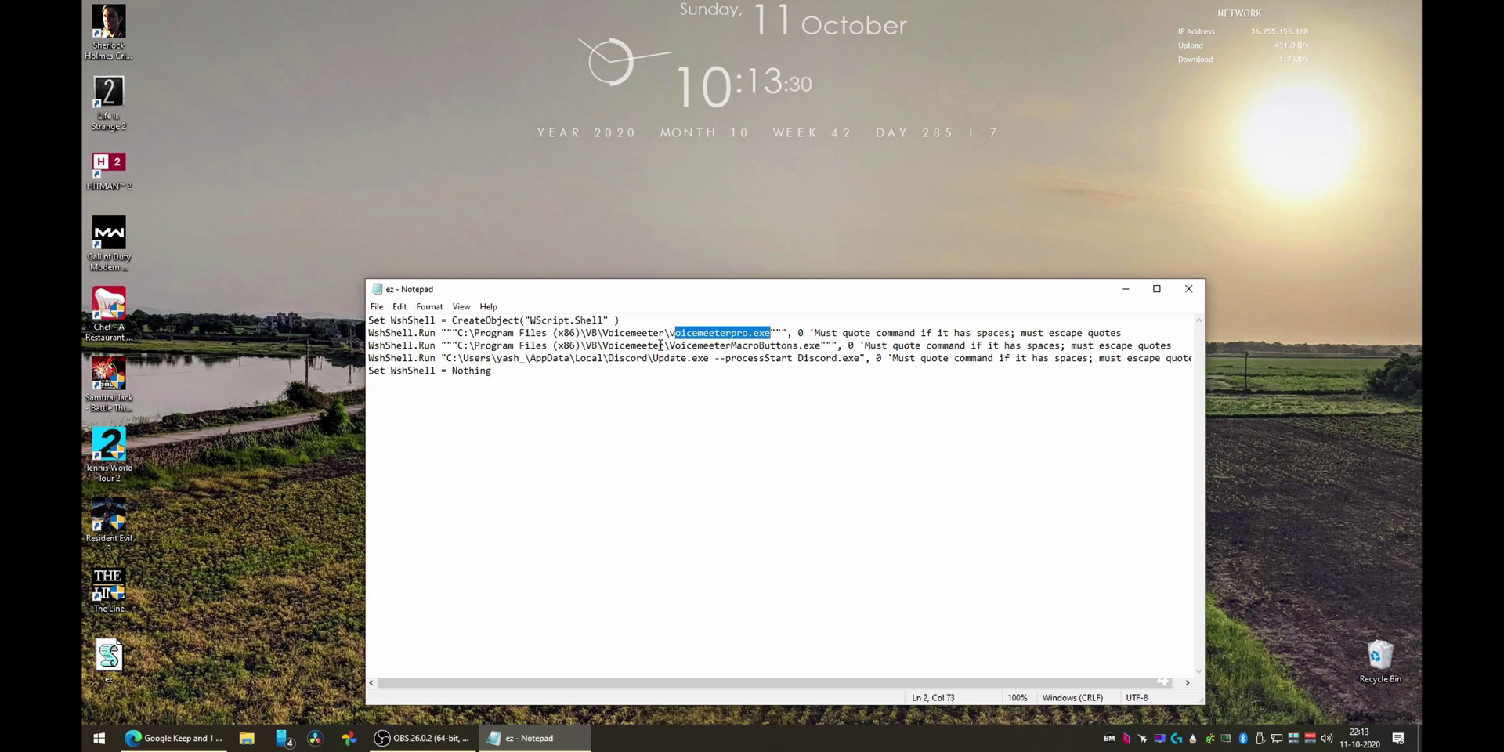
drag(485, 344, 543, 345)
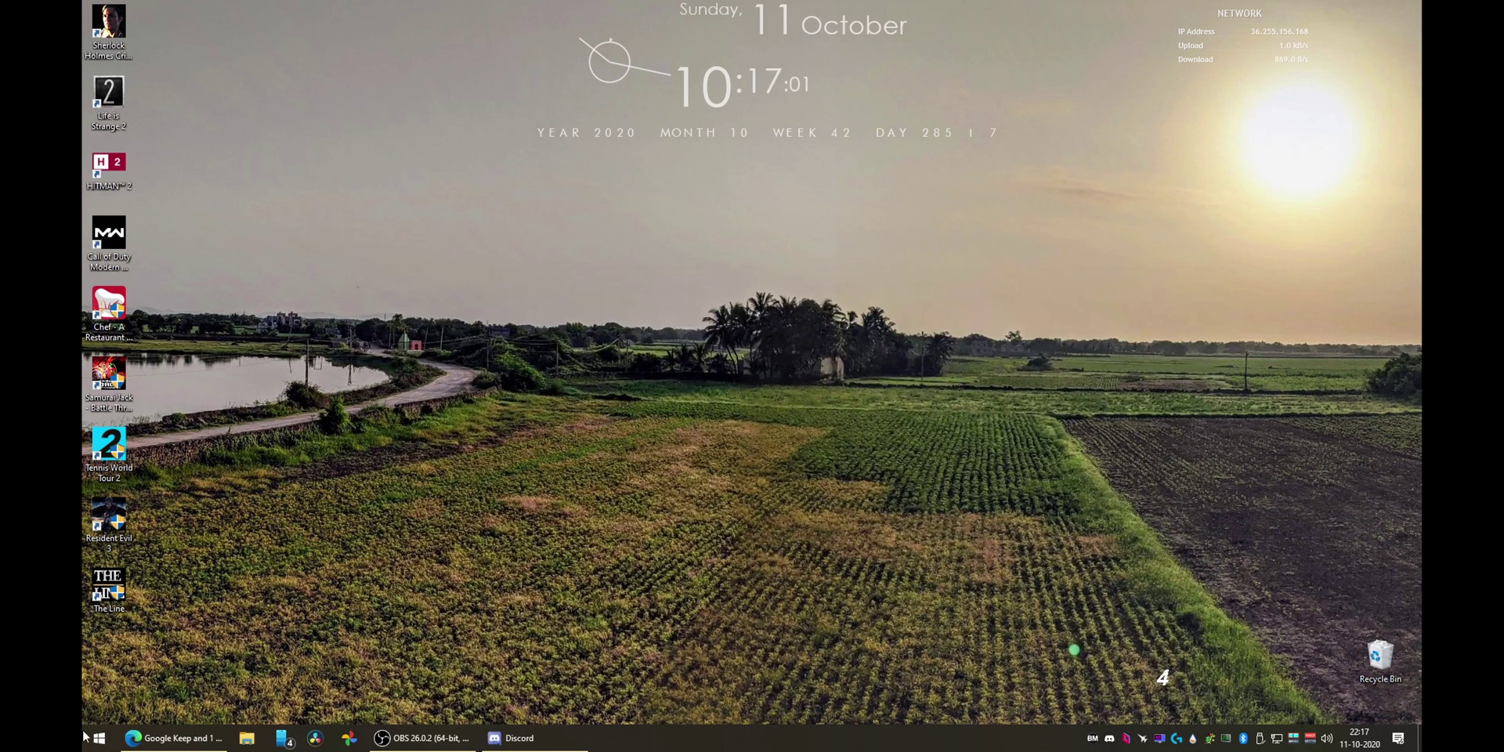
click(84, 740)
- Follow the Discord shortcut to its AppData install folder, maximize it, and show its full path
text(disc)
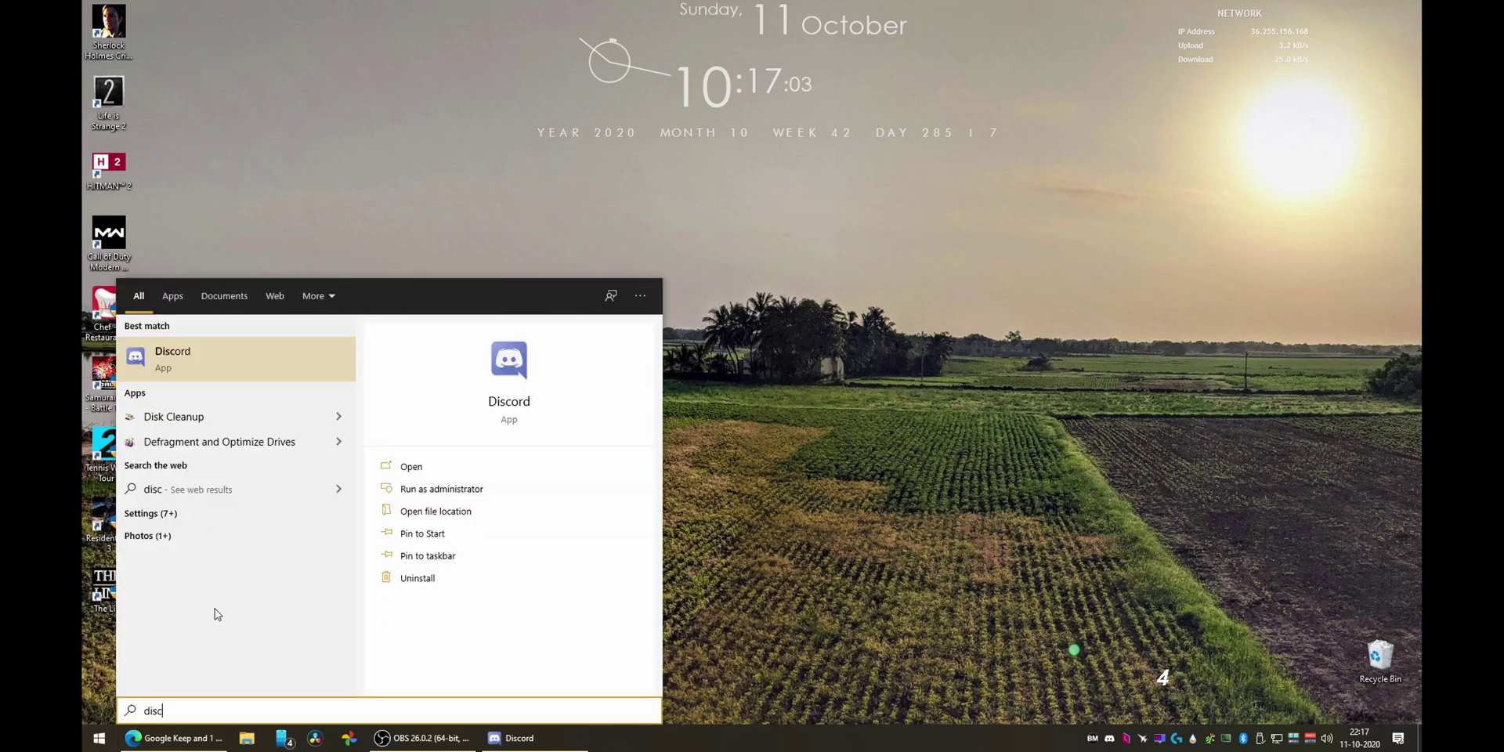
right_click(194, 361)
click(235, 397)
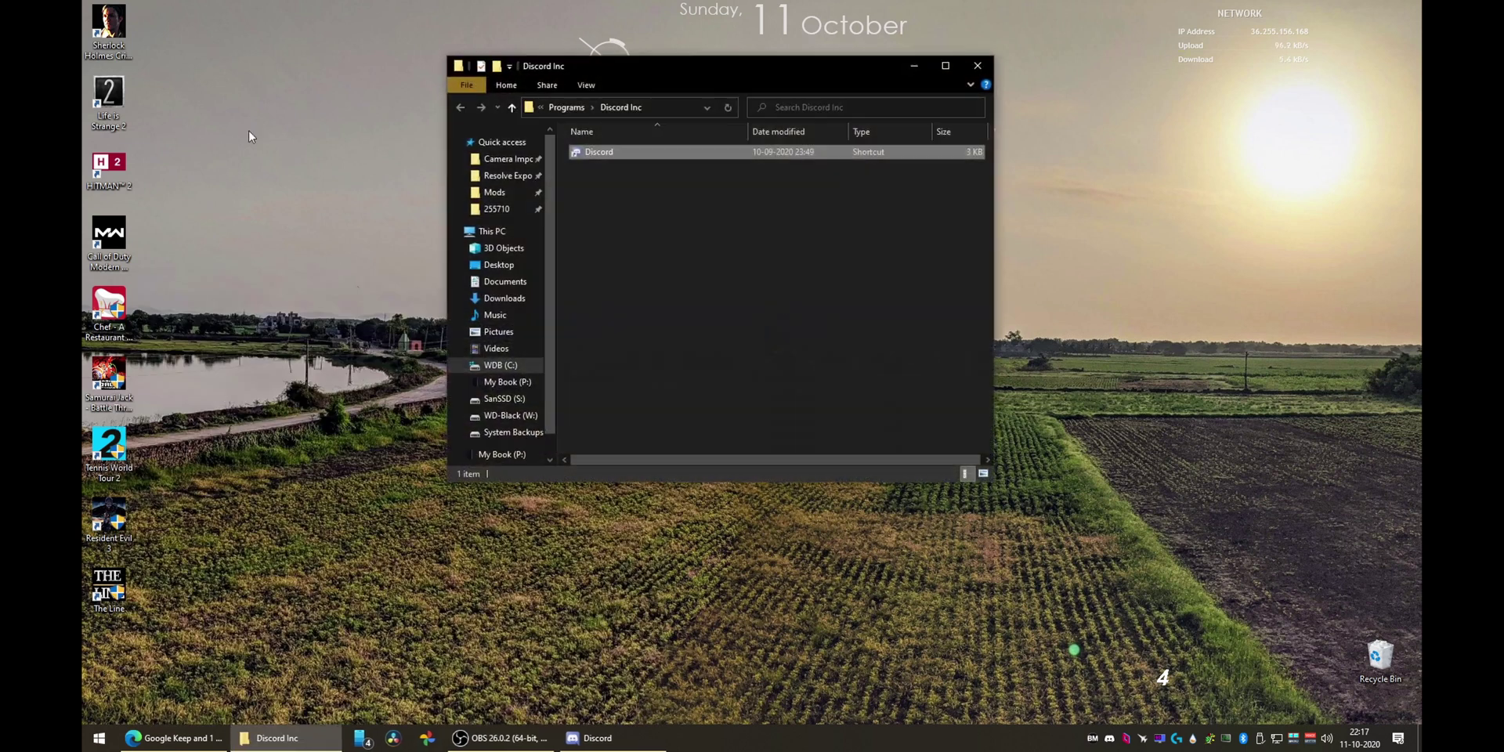
right_click(613, 155)
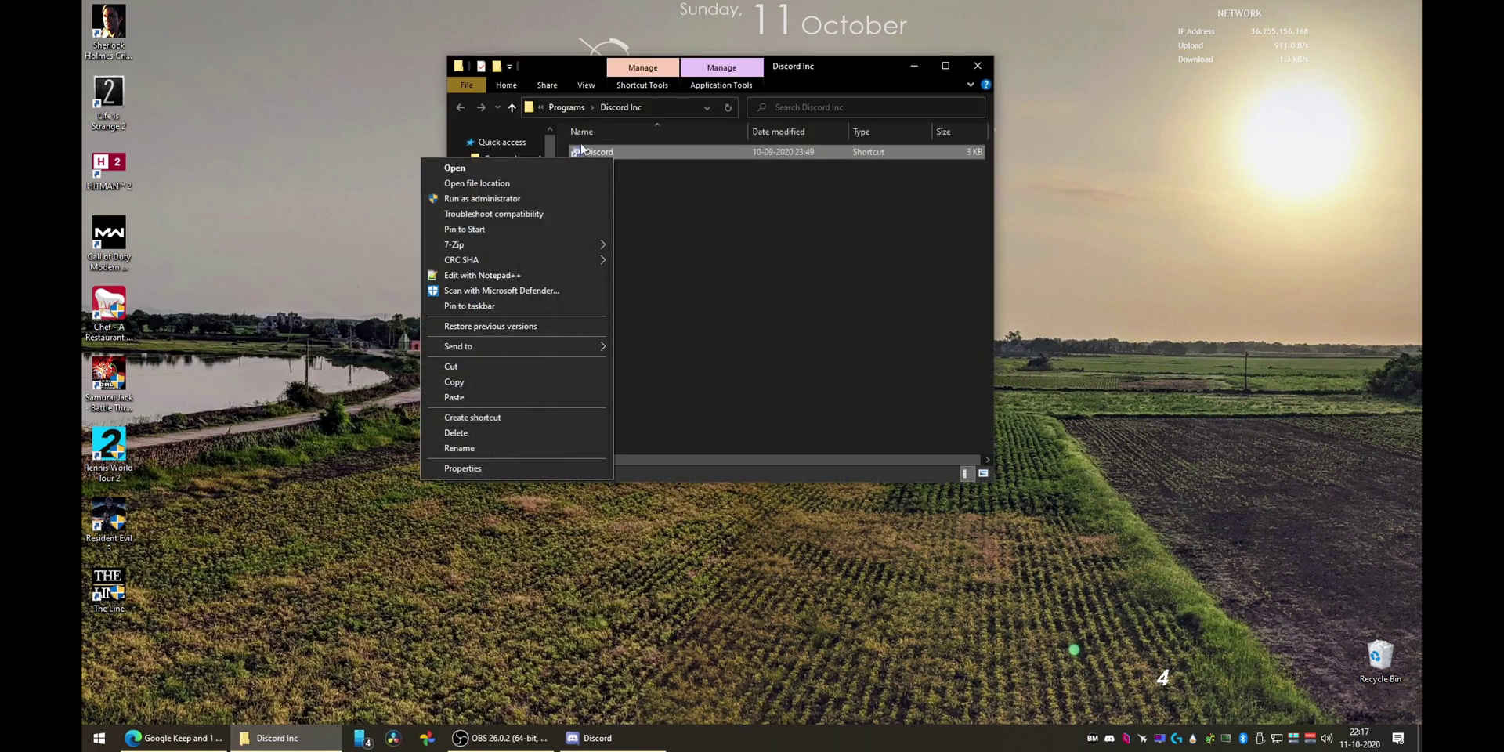
click(502, 185)
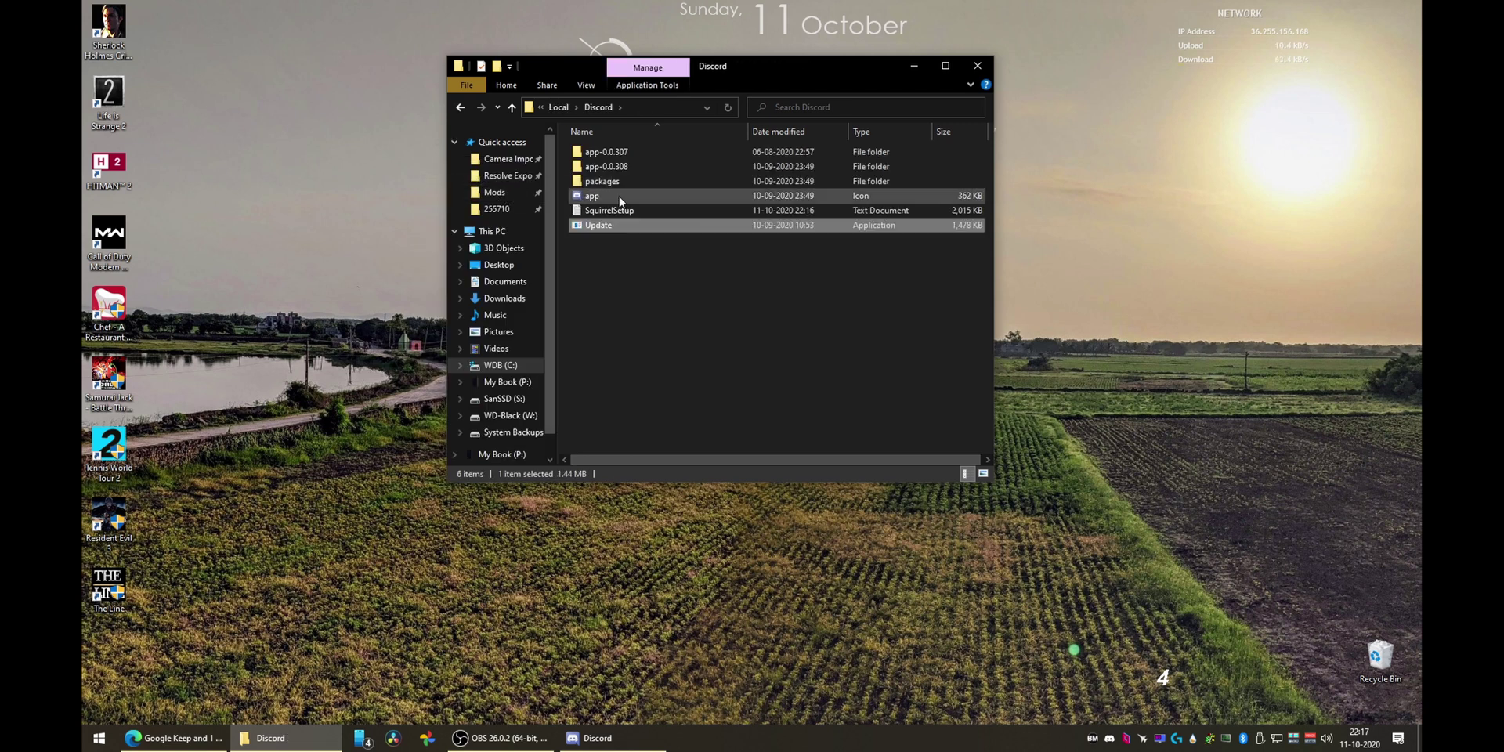
double_click(828, 71)
click(404, 46)
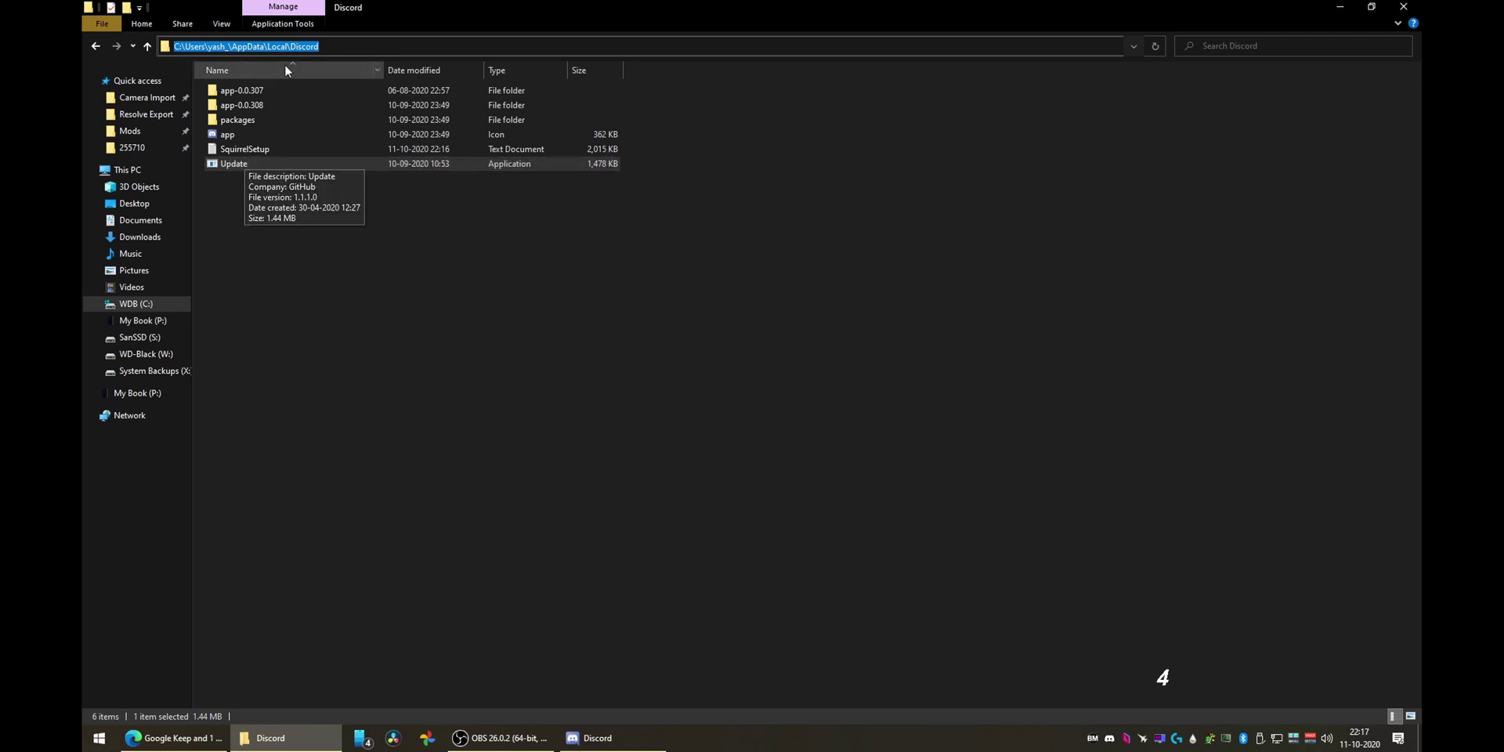
right_click(239, 169)
- Inspect the Discord shortcut's Target, noting the 'Update.exe --processStart Discord.exe' command
click(89, 48)
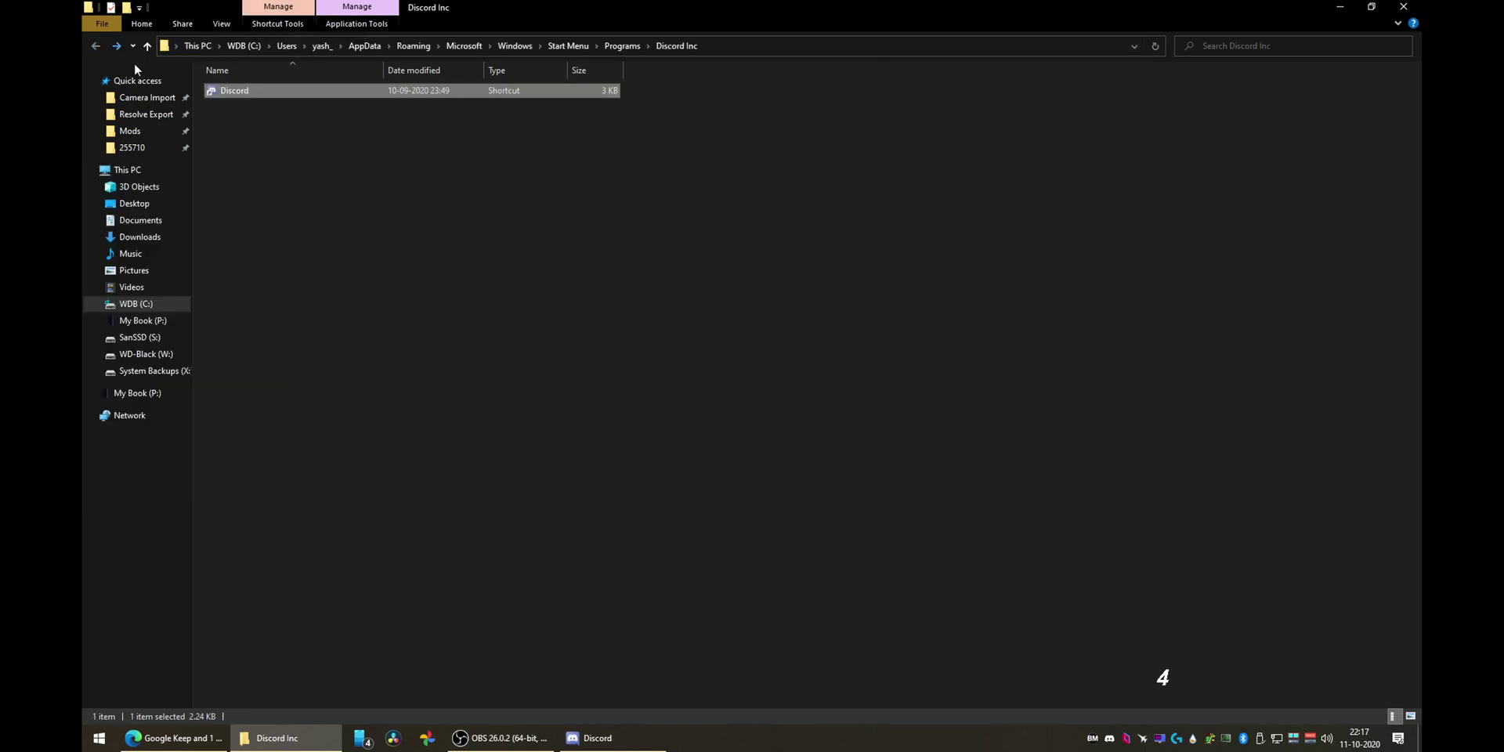
key(alt+Return)
click(405, 229)
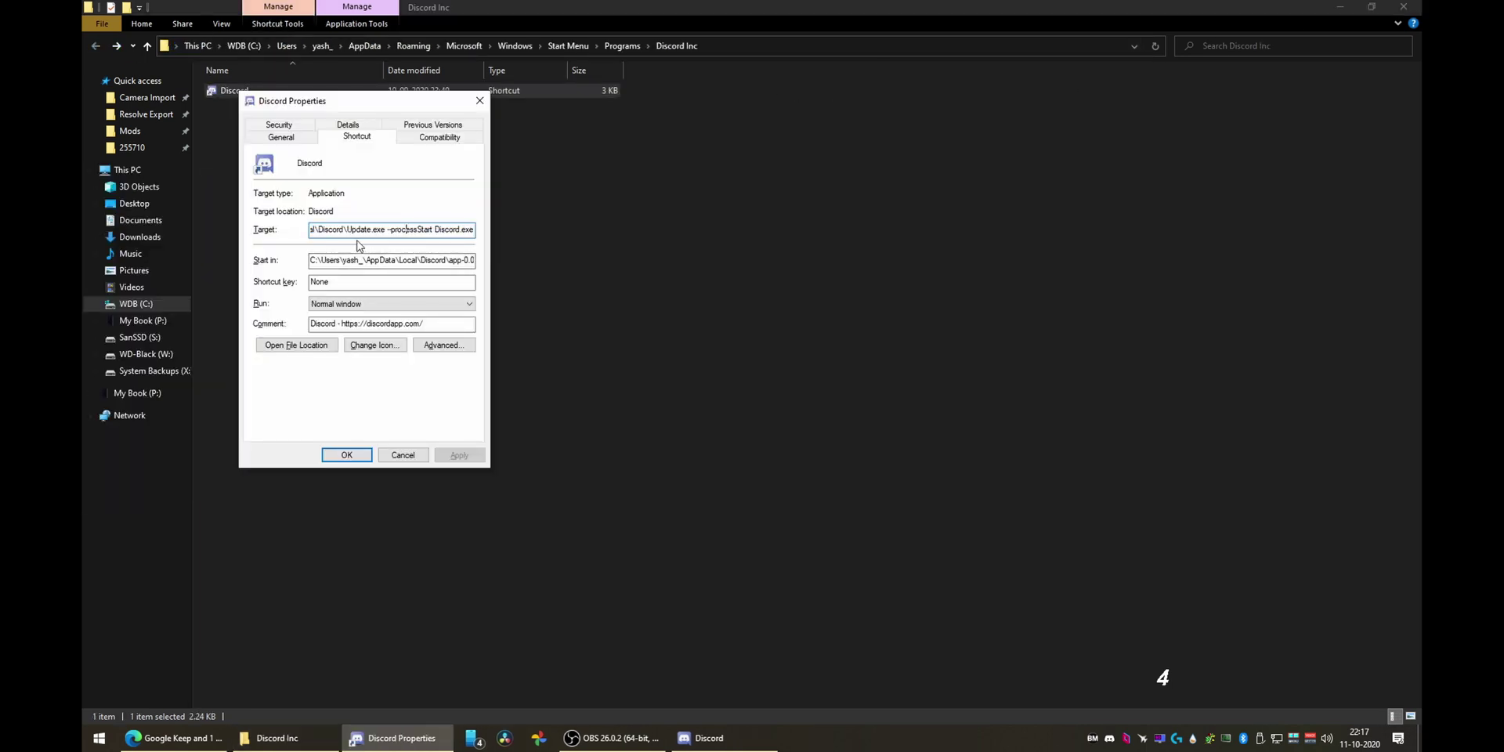
drag(355, 233, 472, 232)
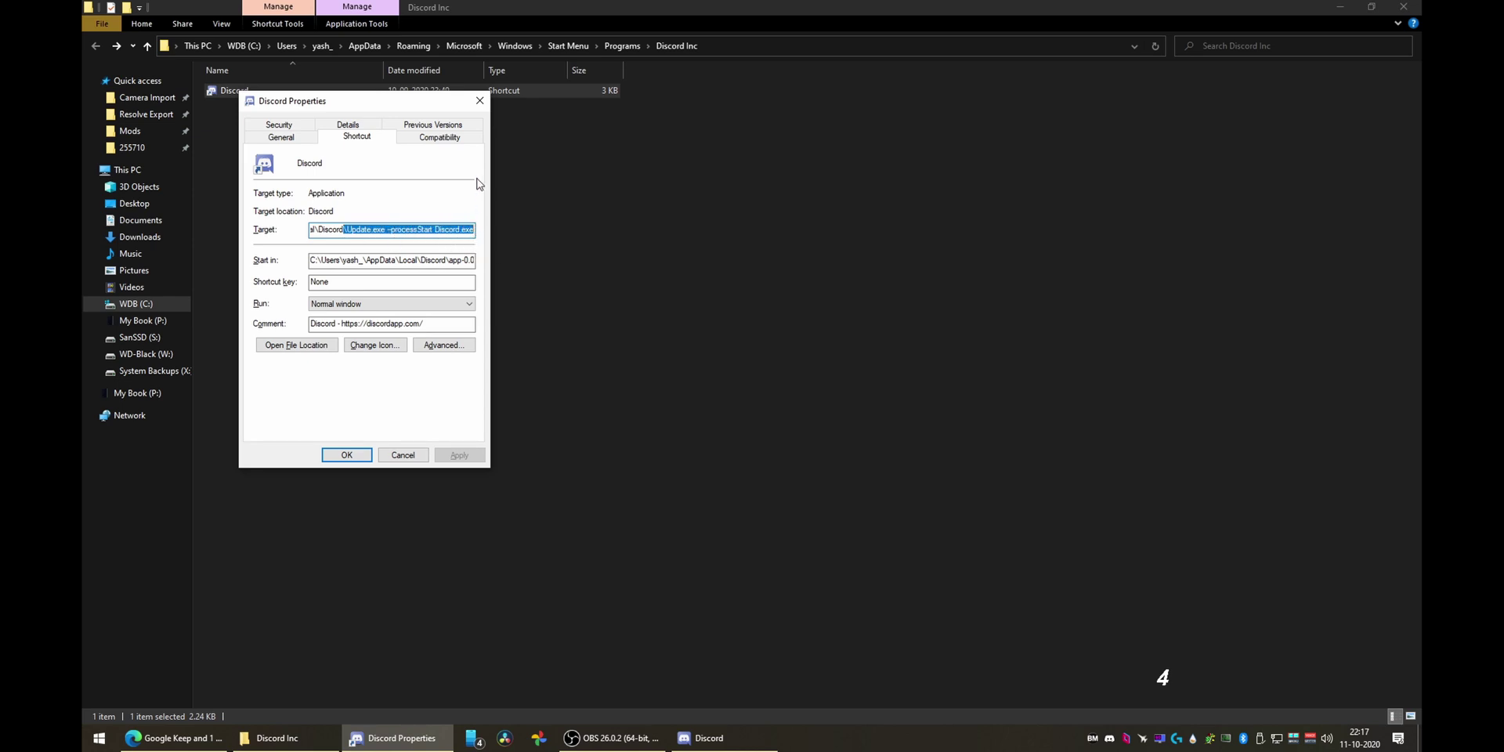
click(479, 102)
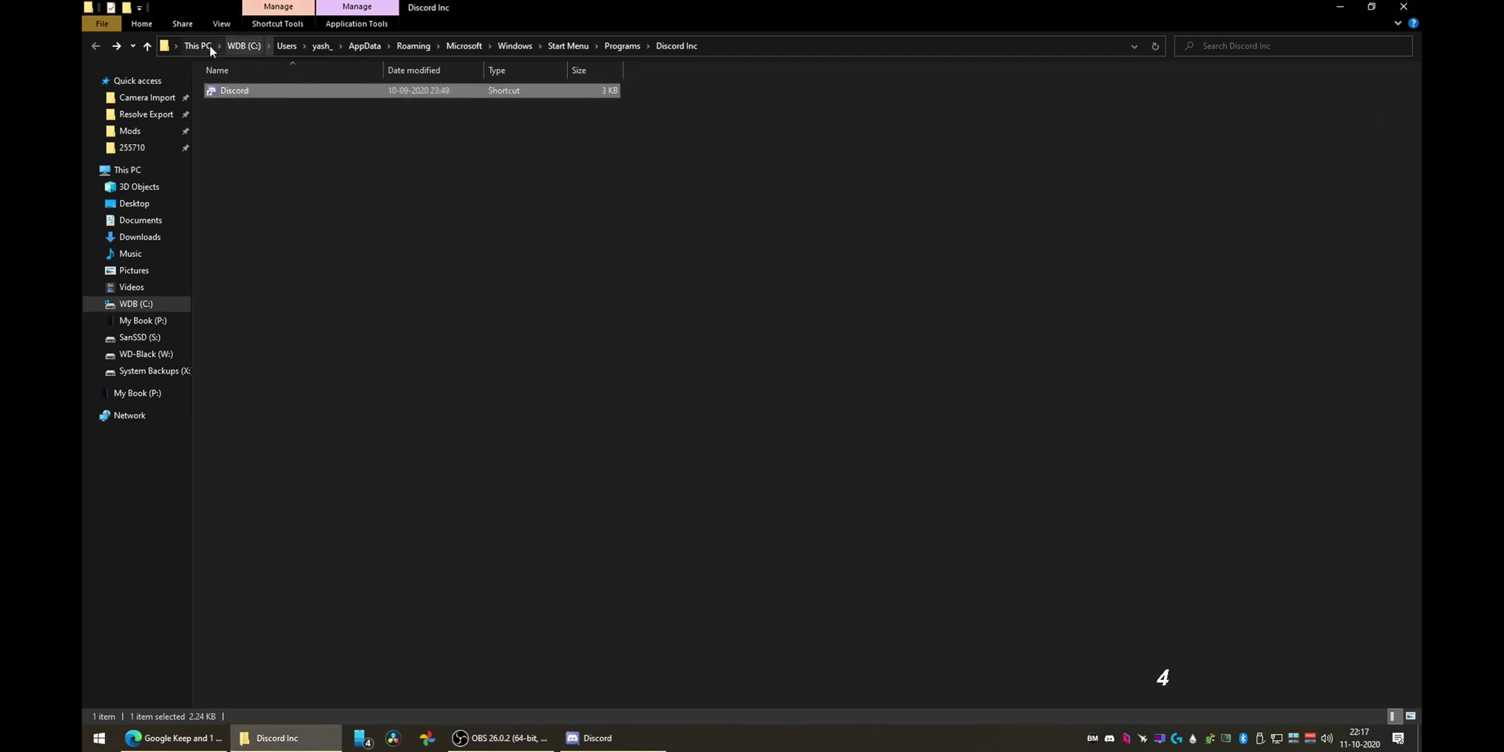
- Browse to C:\Program Files (x86)\VB\Voicemeeter
click(240, 47)
double_click(266, 251)
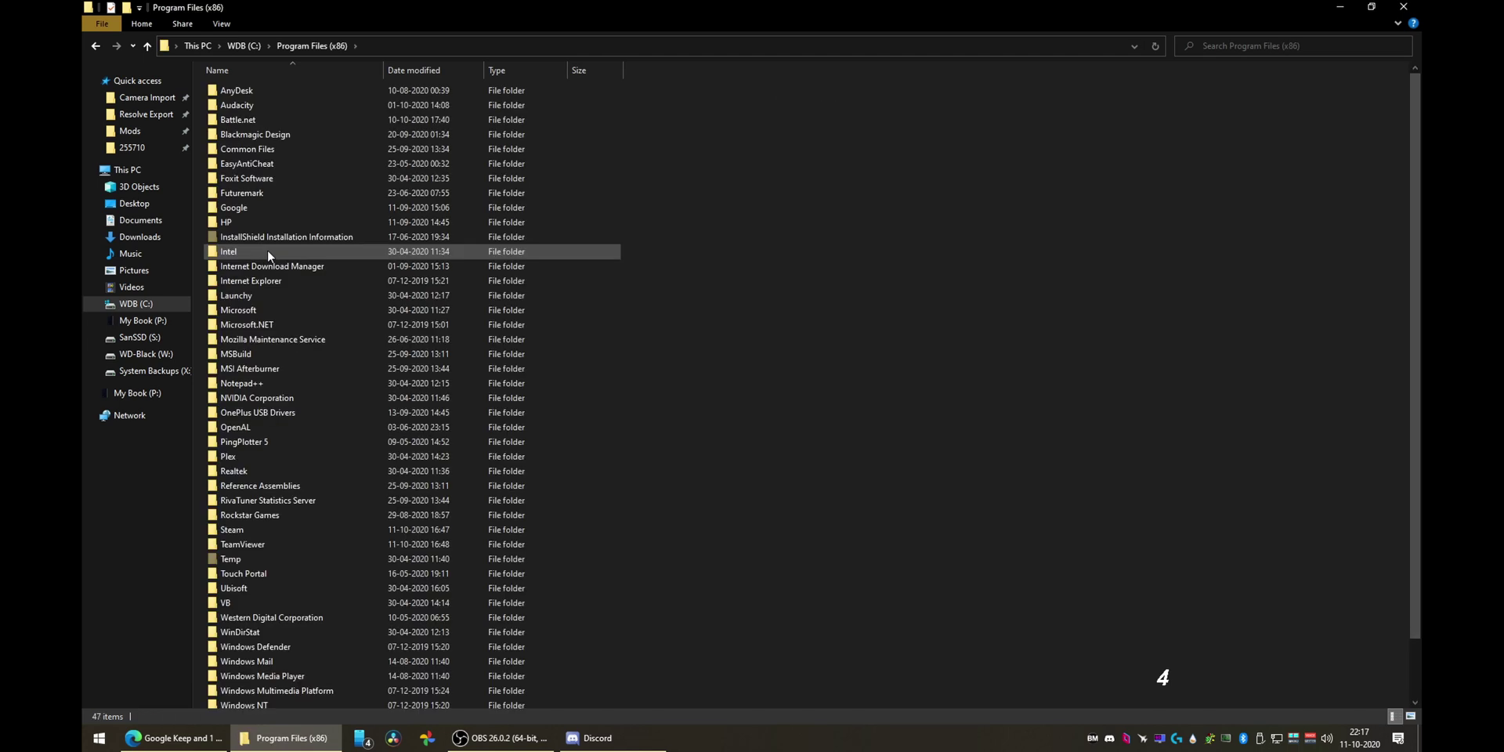
click(250, 45)
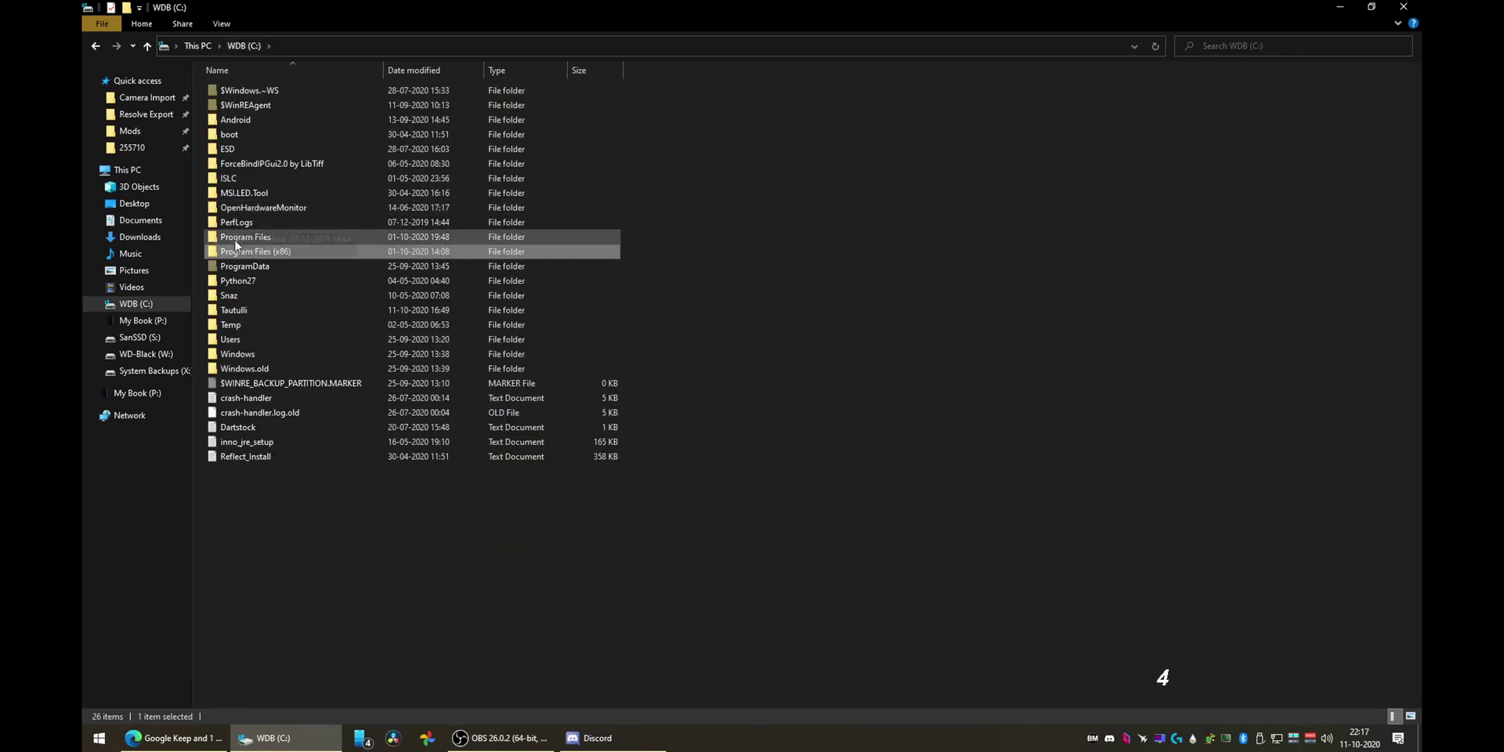
double_click(235, 238)
double_click(260, 473)
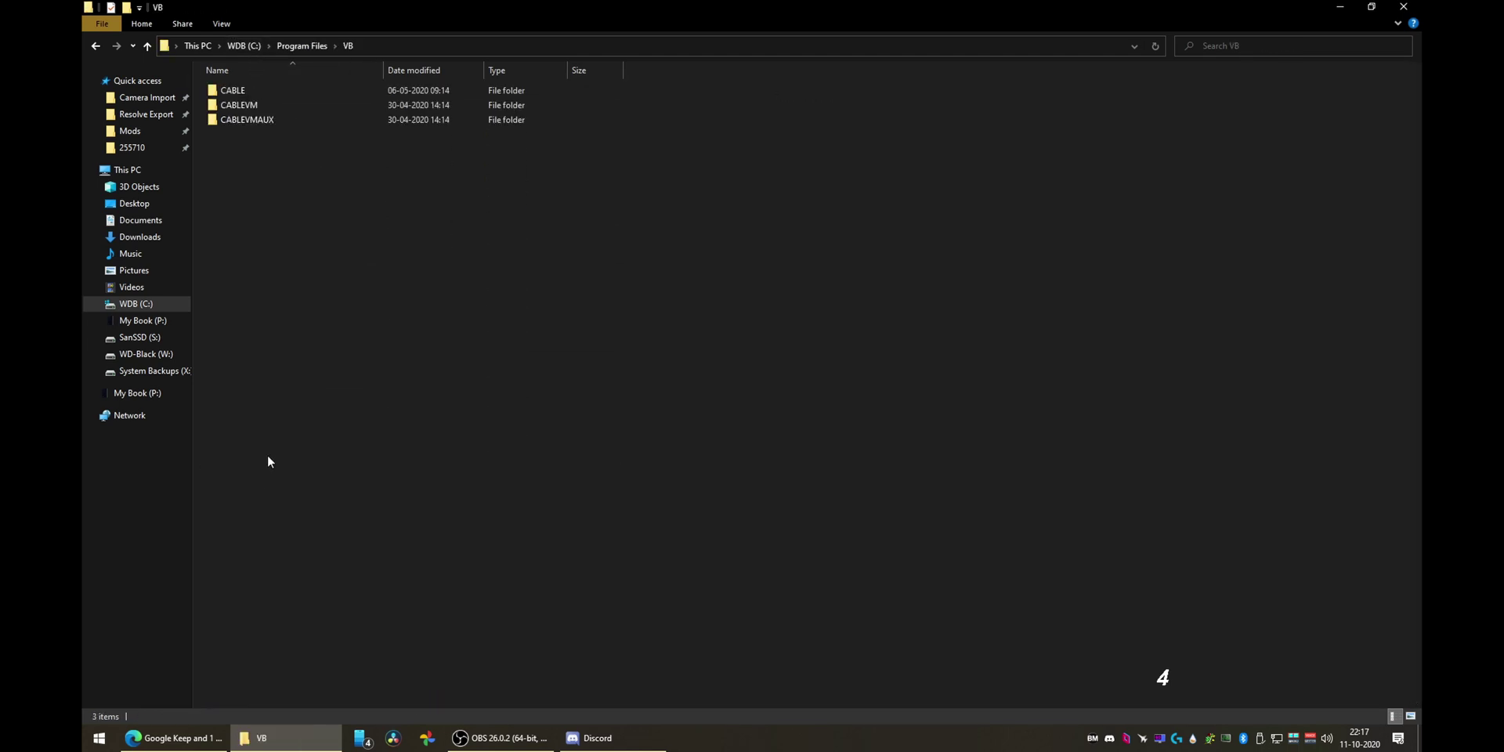
click(301, 46)
click(241, 45)
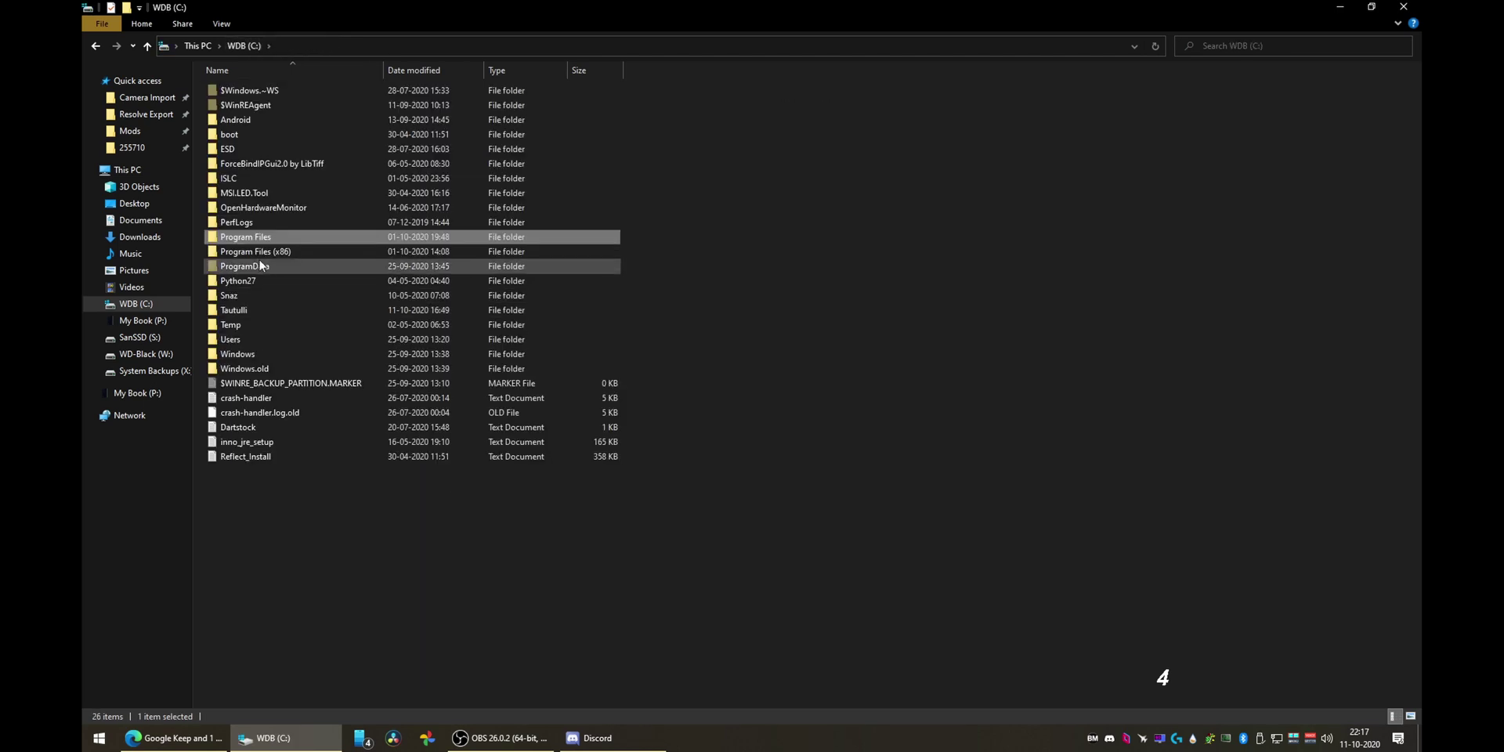
double_click(261, 251)
double_click(244, 603)
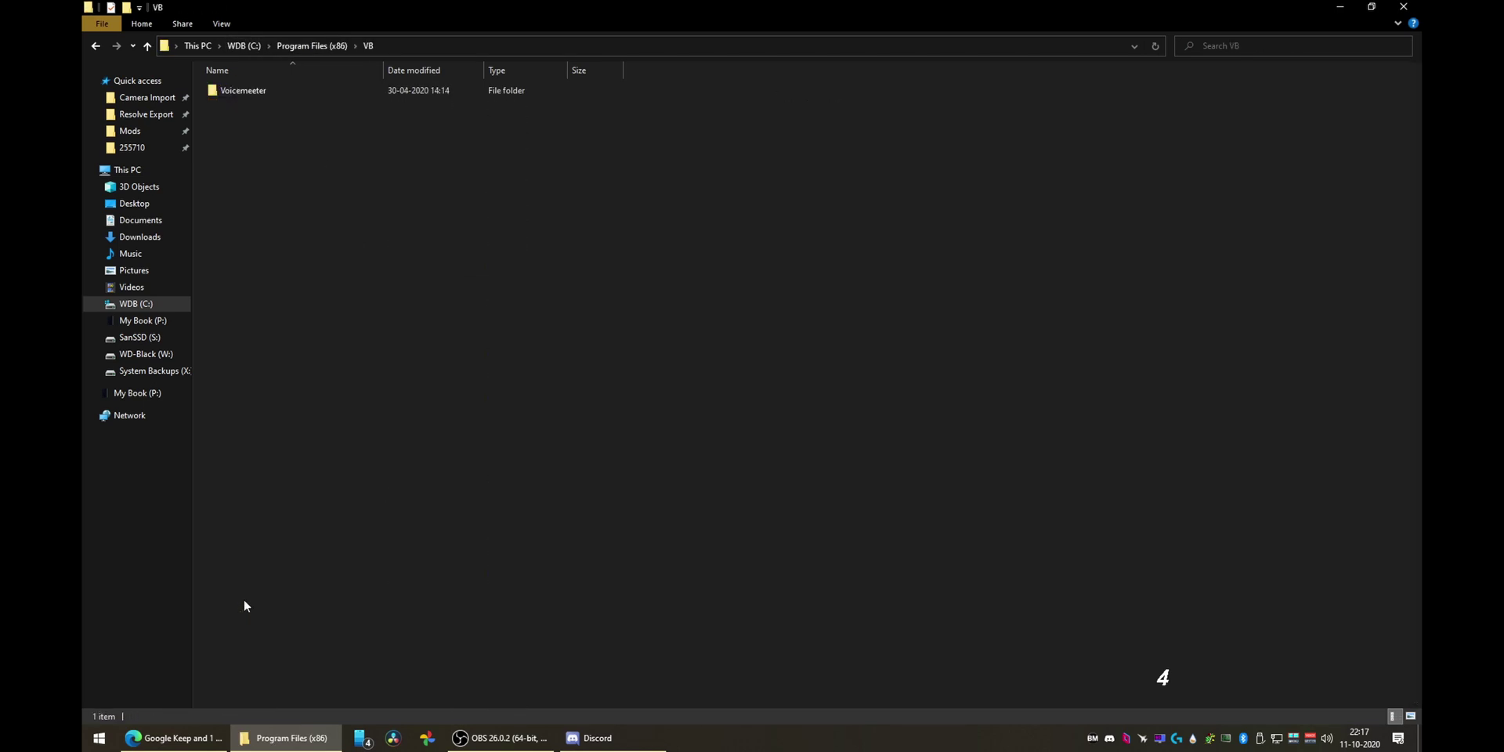
double_click(266, 91)
- Check voicemeeterpro's properties and compatibility settings without changing anything
scroll(351, 290, down, 4)
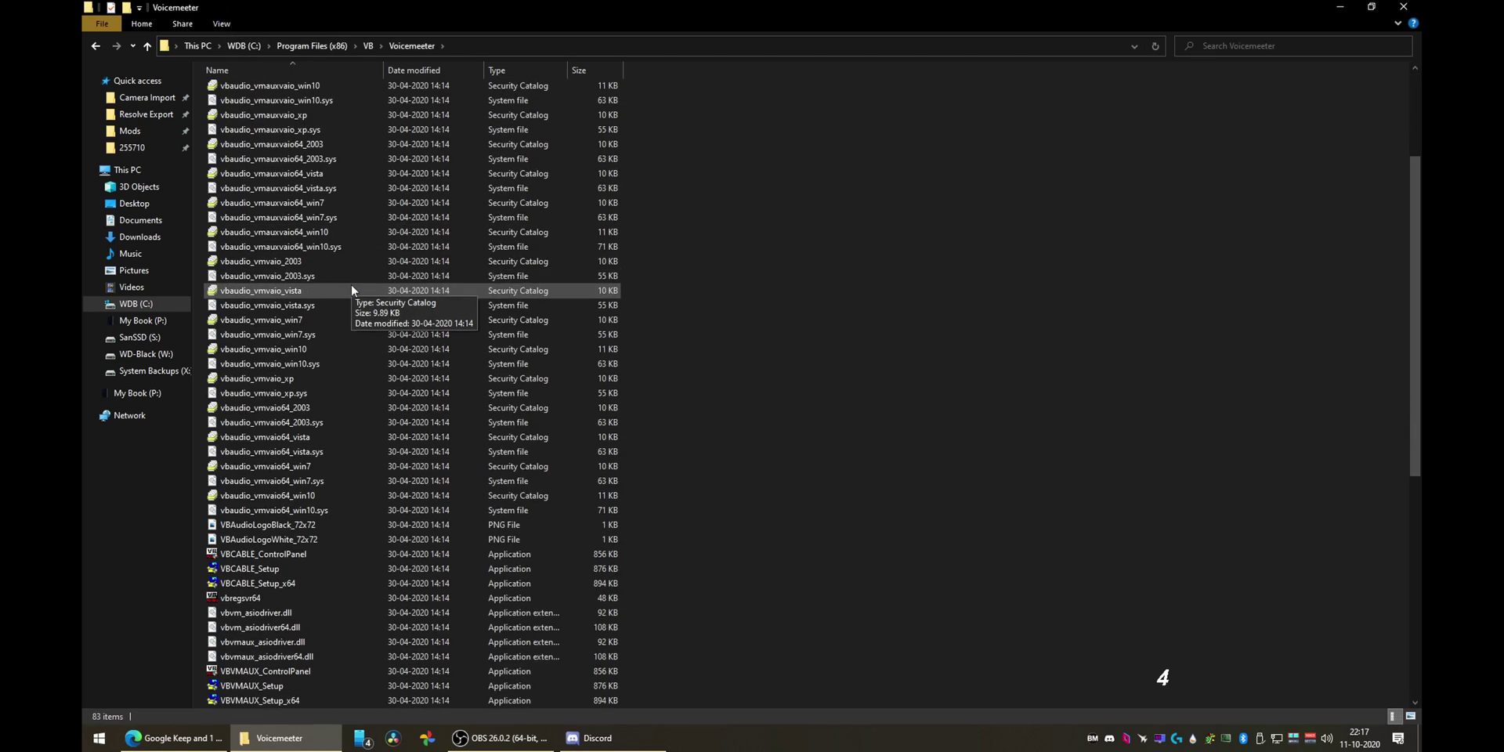
scroll(351, 290, down, 10)
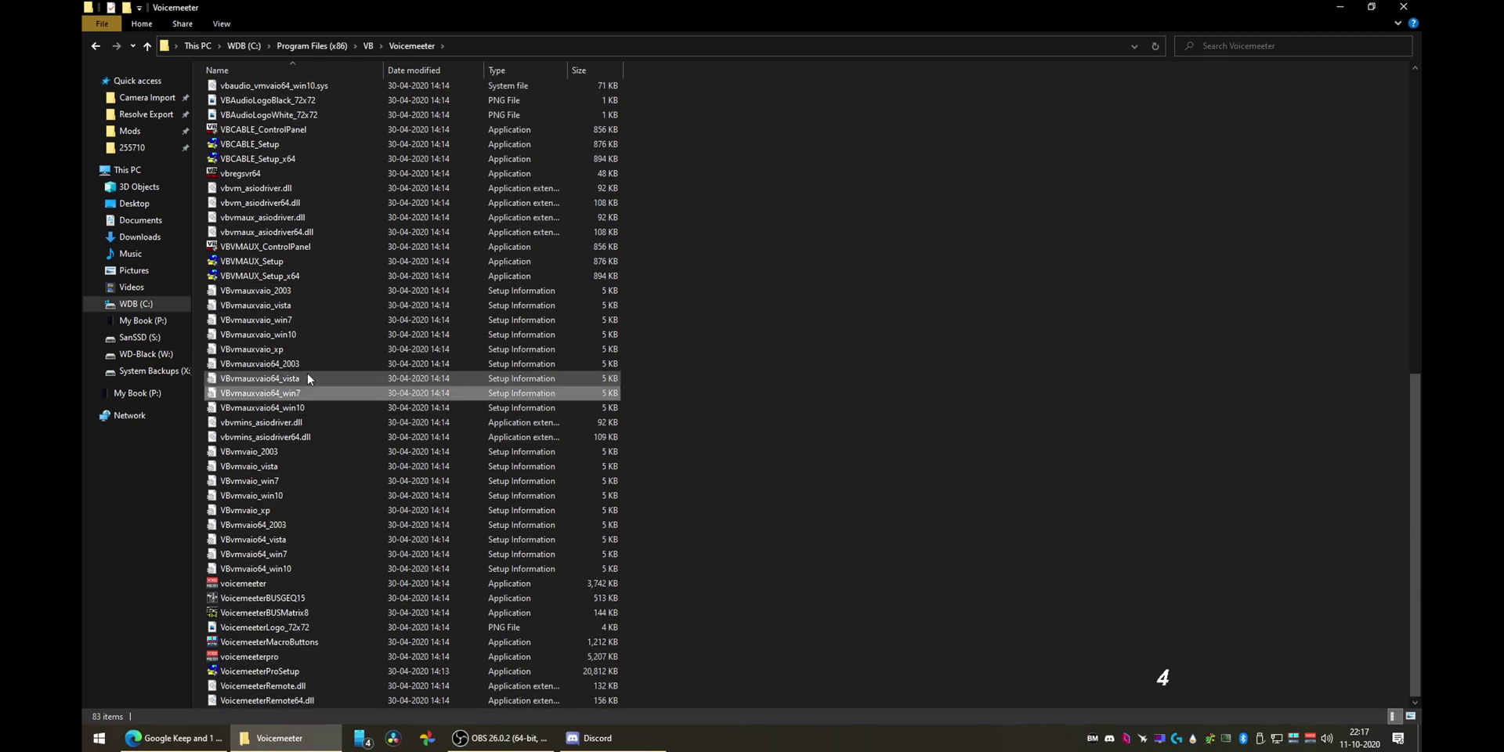
click(270, 583)
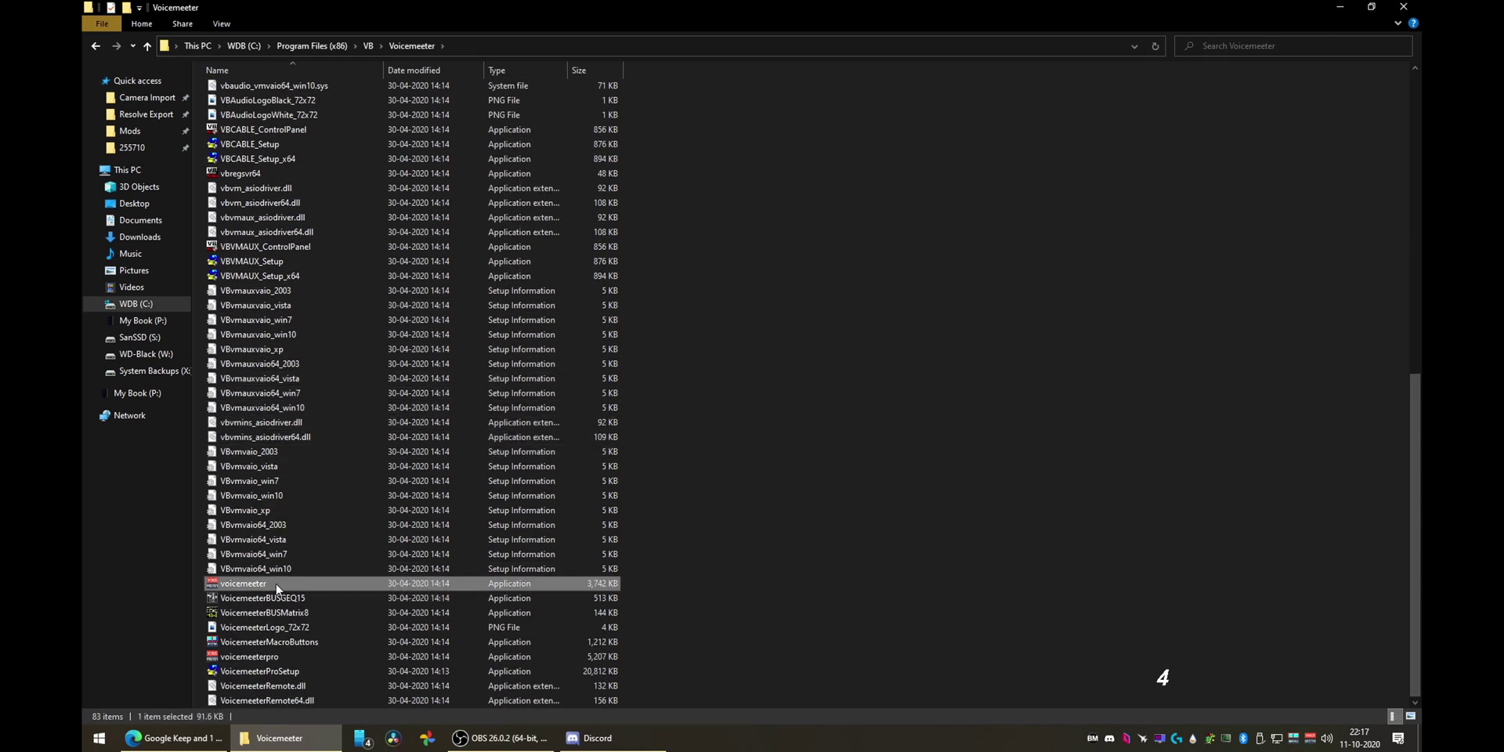
click(264, 658)
key(alt+Return)
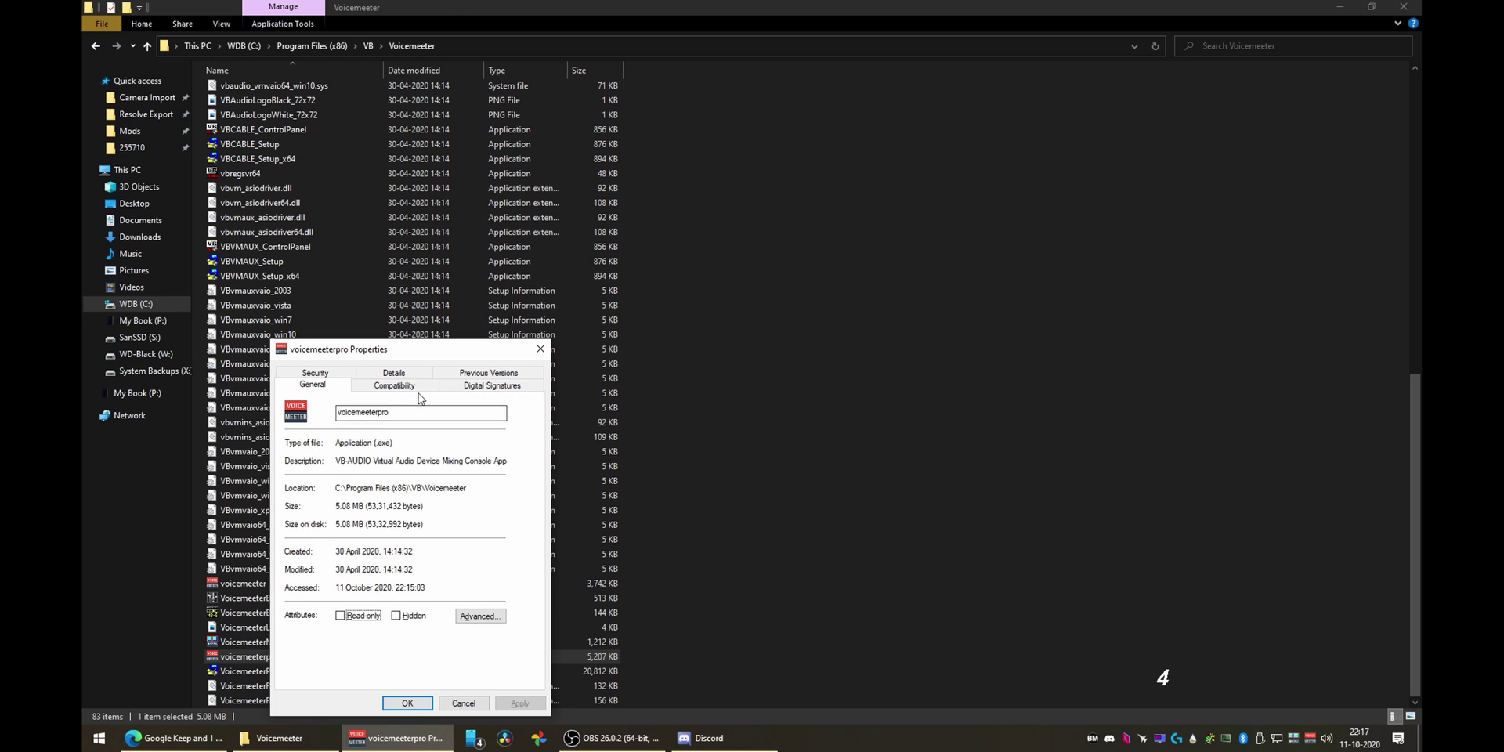
click(420, 392)
click(448, 701)
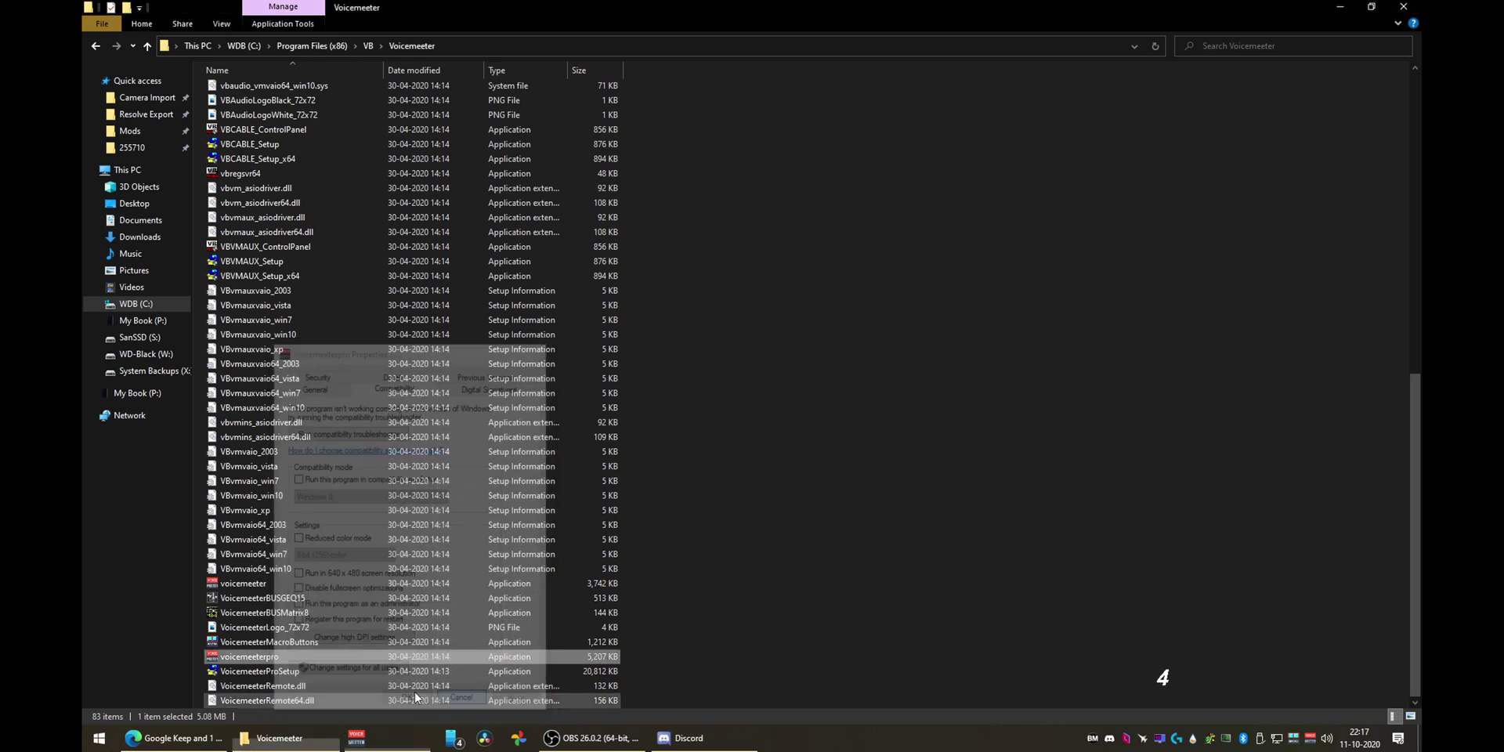
key(alt+Return)
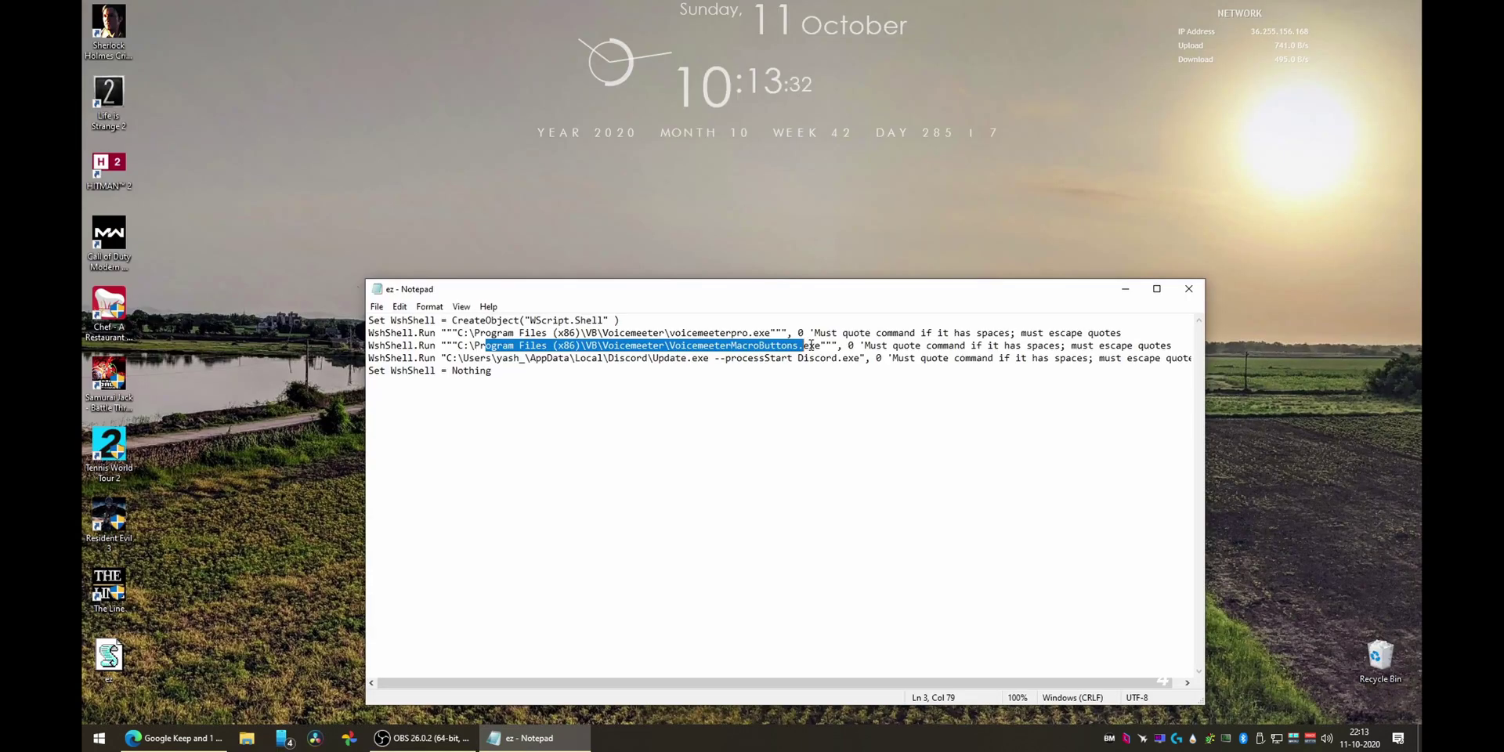
- Save the script to the Desktop as 'my file.vbs' with the file type set to All Files
drag(619, 360, 810, 363)
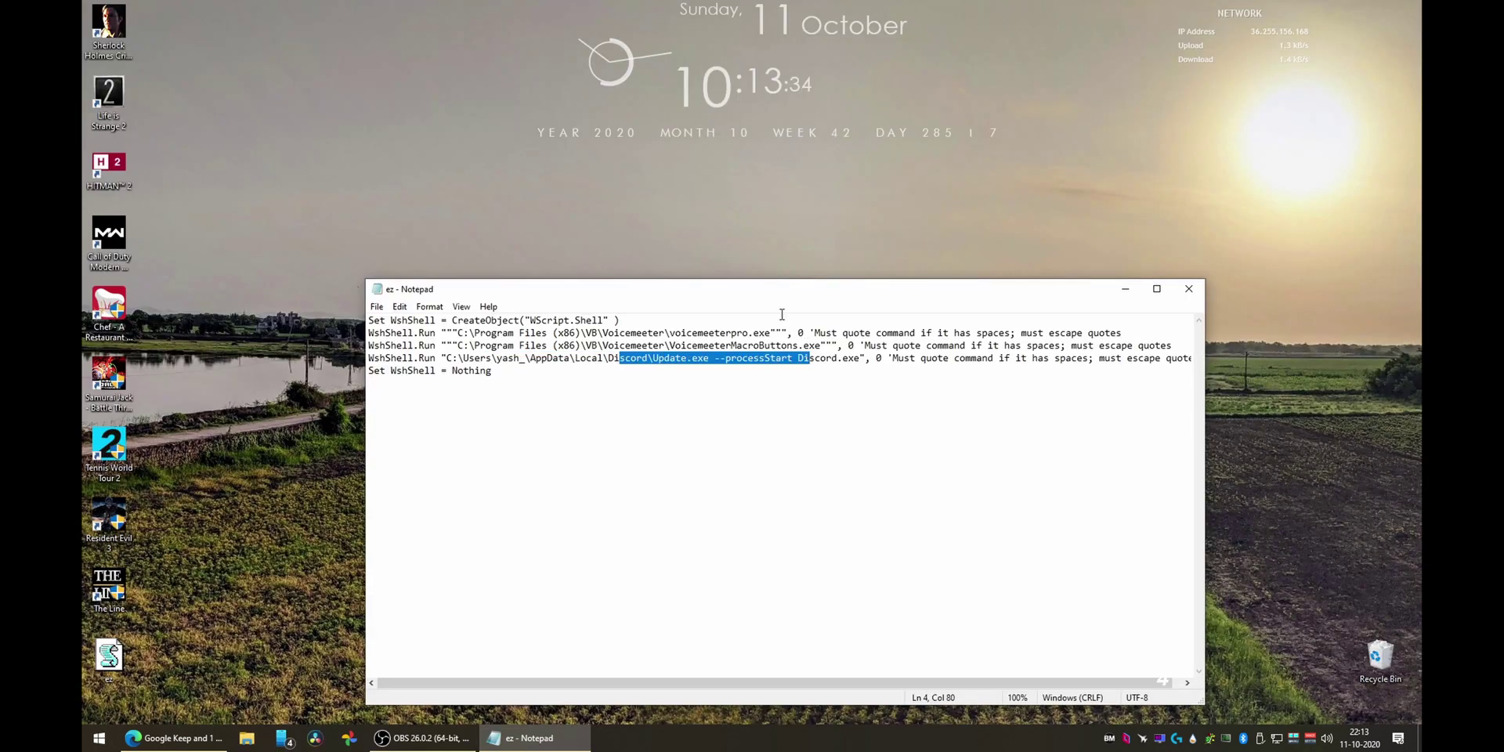
click(773, 372)
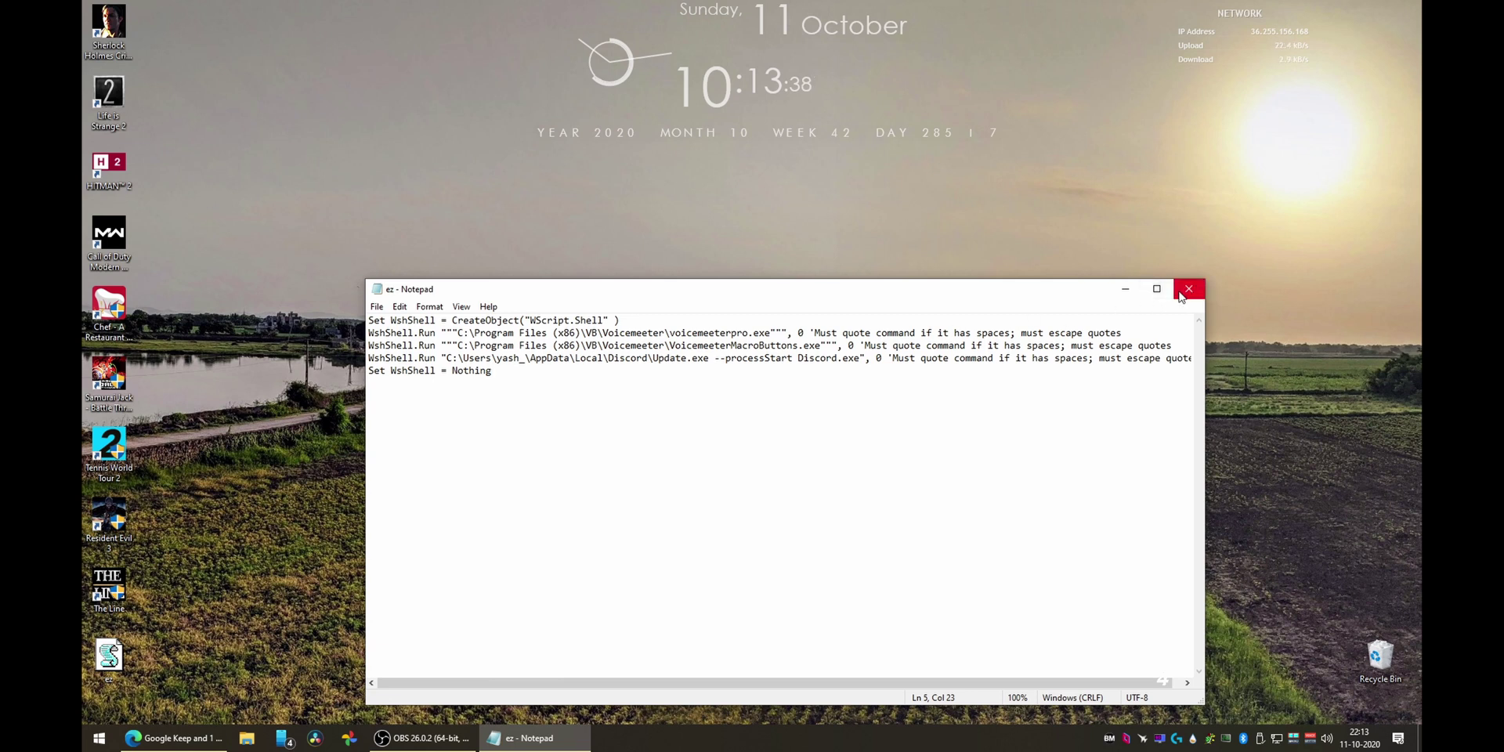
click(376, 306)
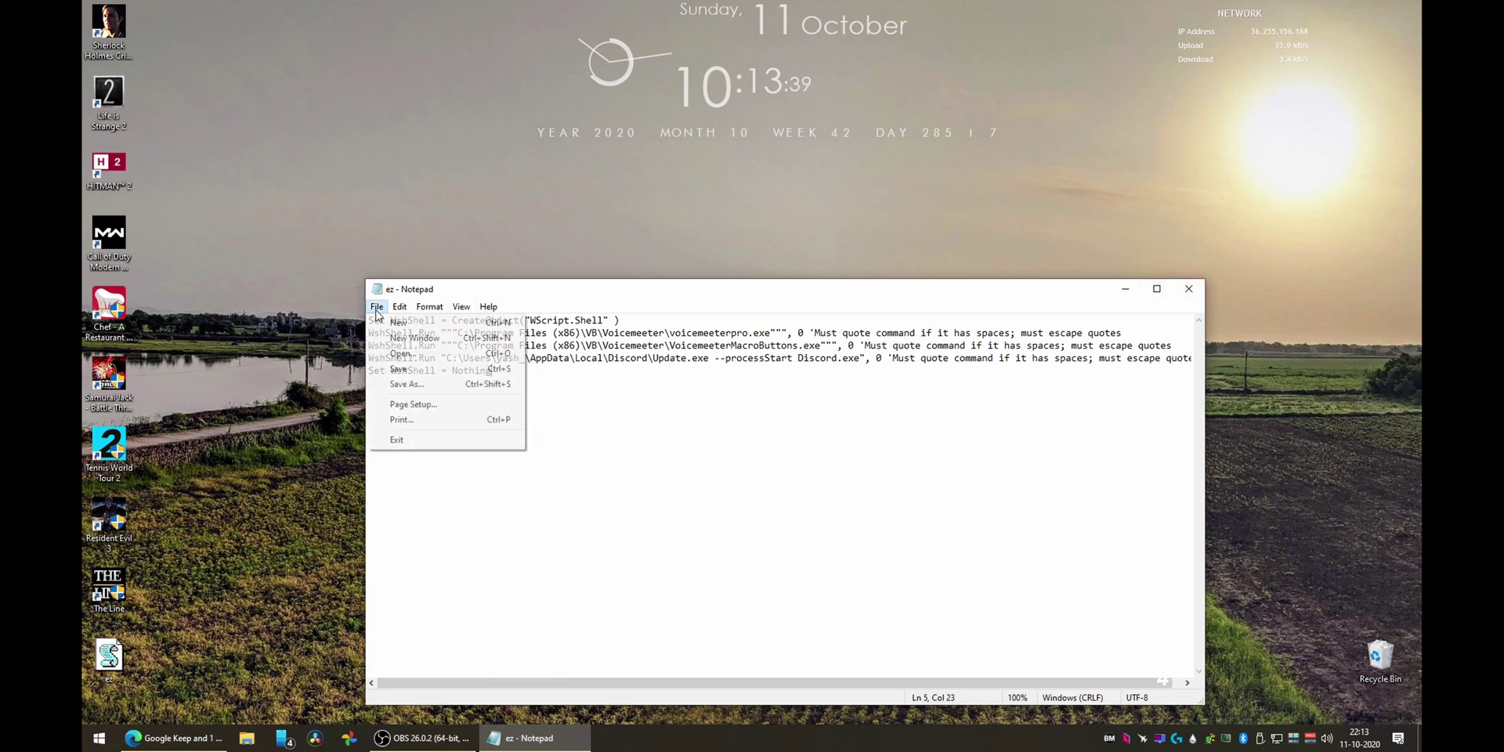
click(400, 383)
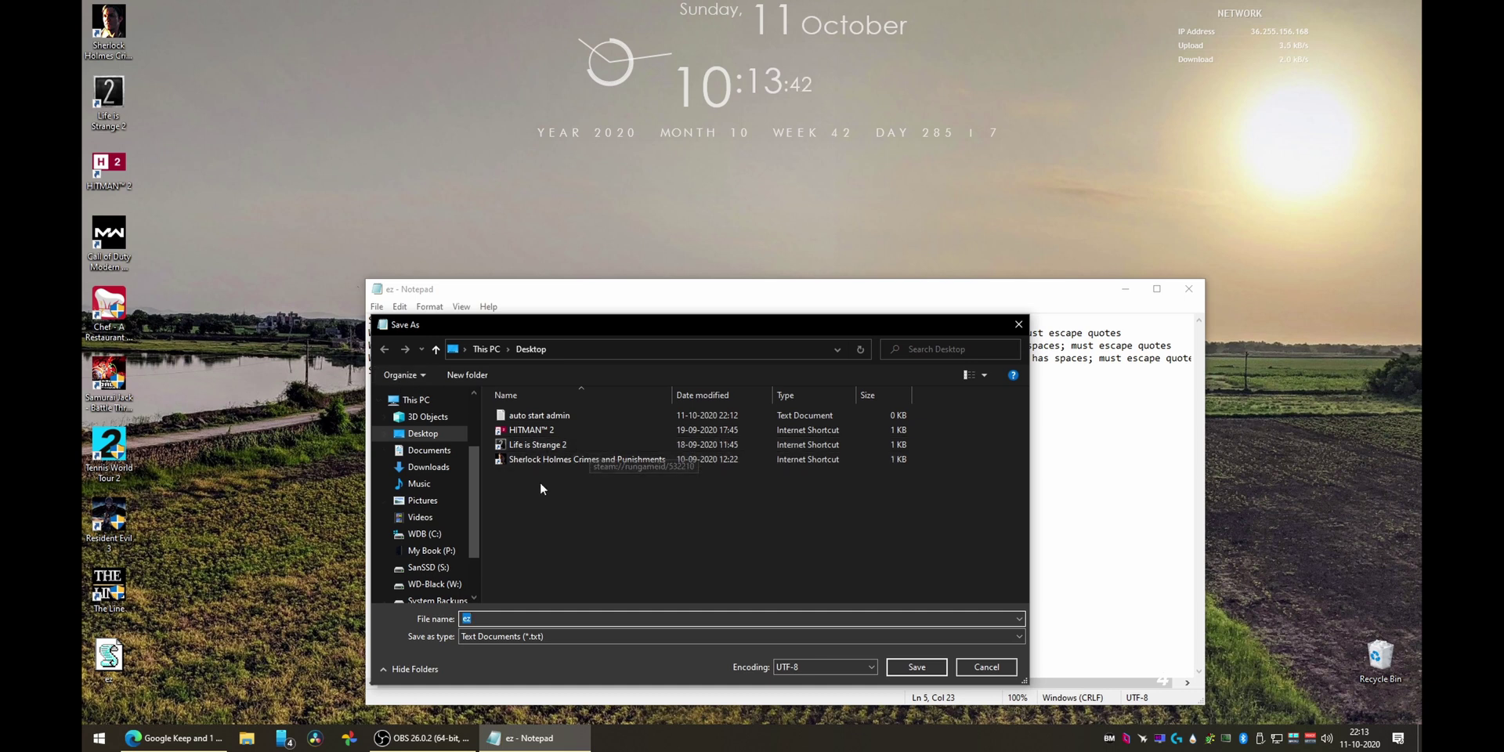
click(525, 636)
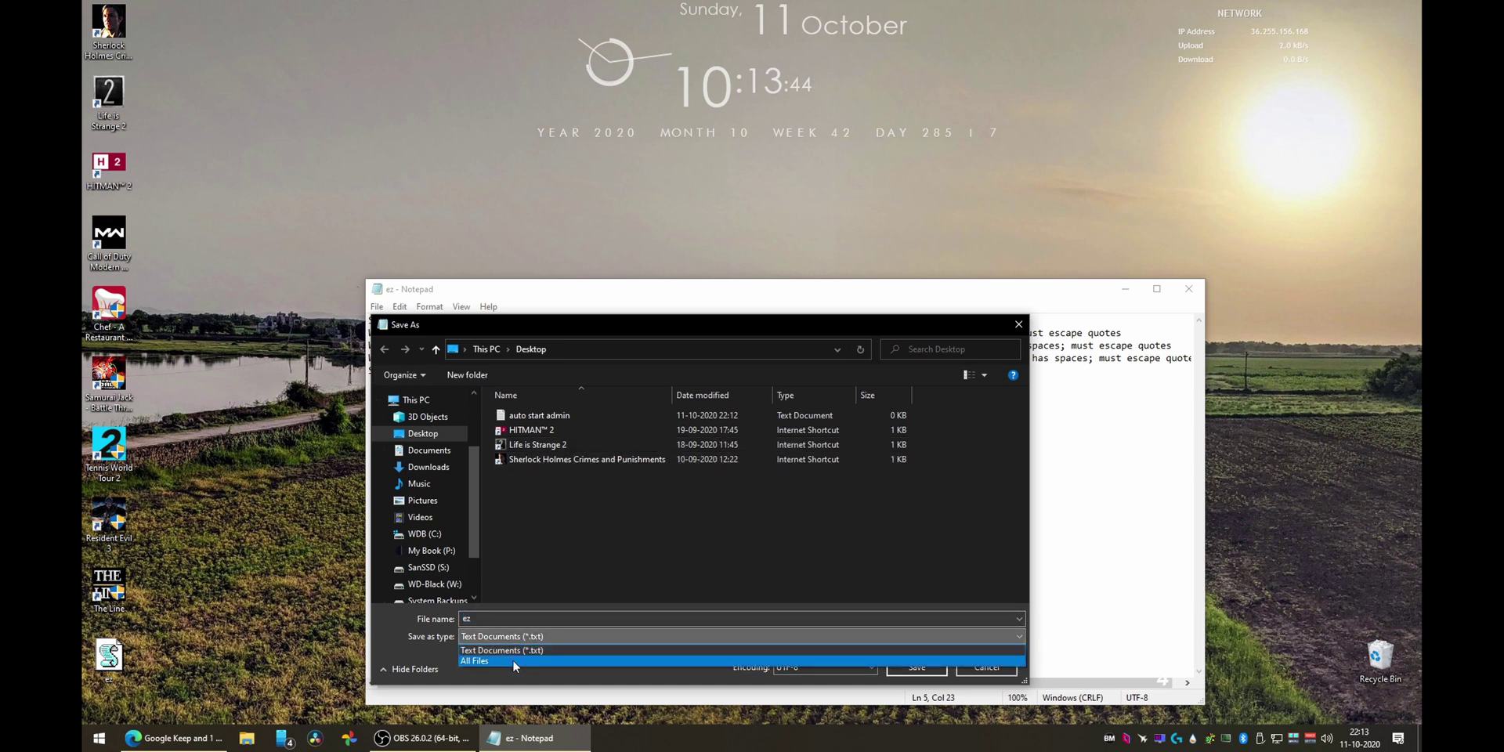
click(513, 660)
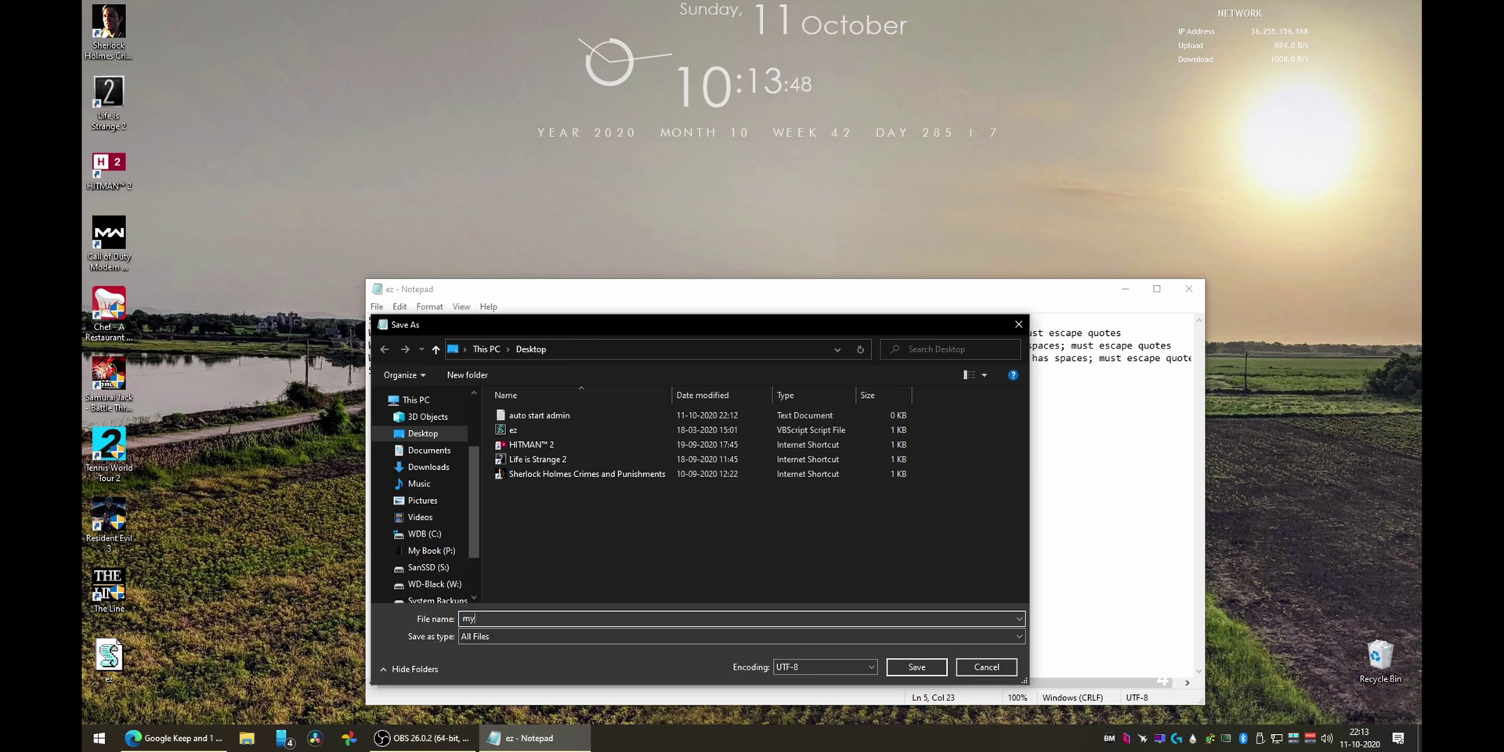
text(my file.vbs)
key(Return)
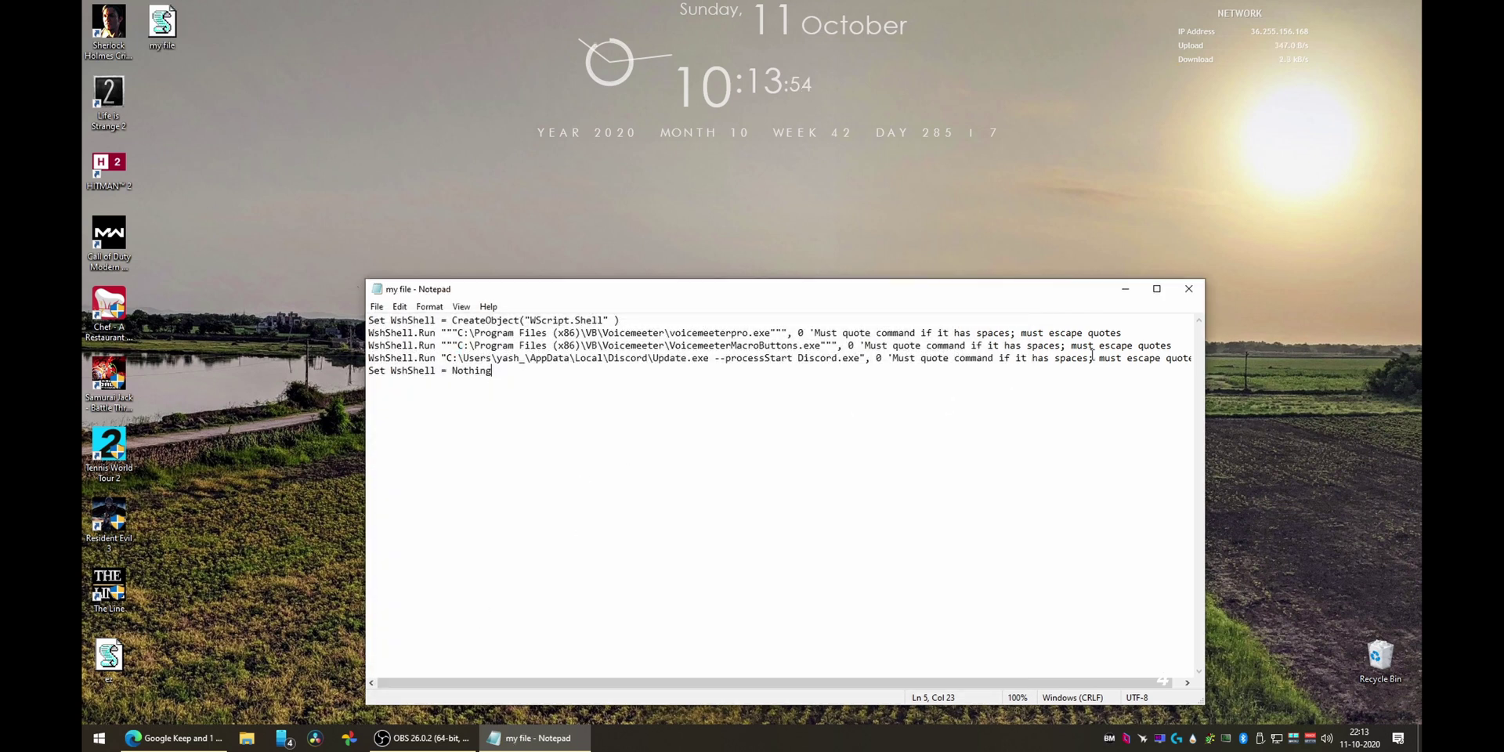
- Reopen my file.vbs from the desktop in Notepad to verify its contents, then close it
click(1180, 294)
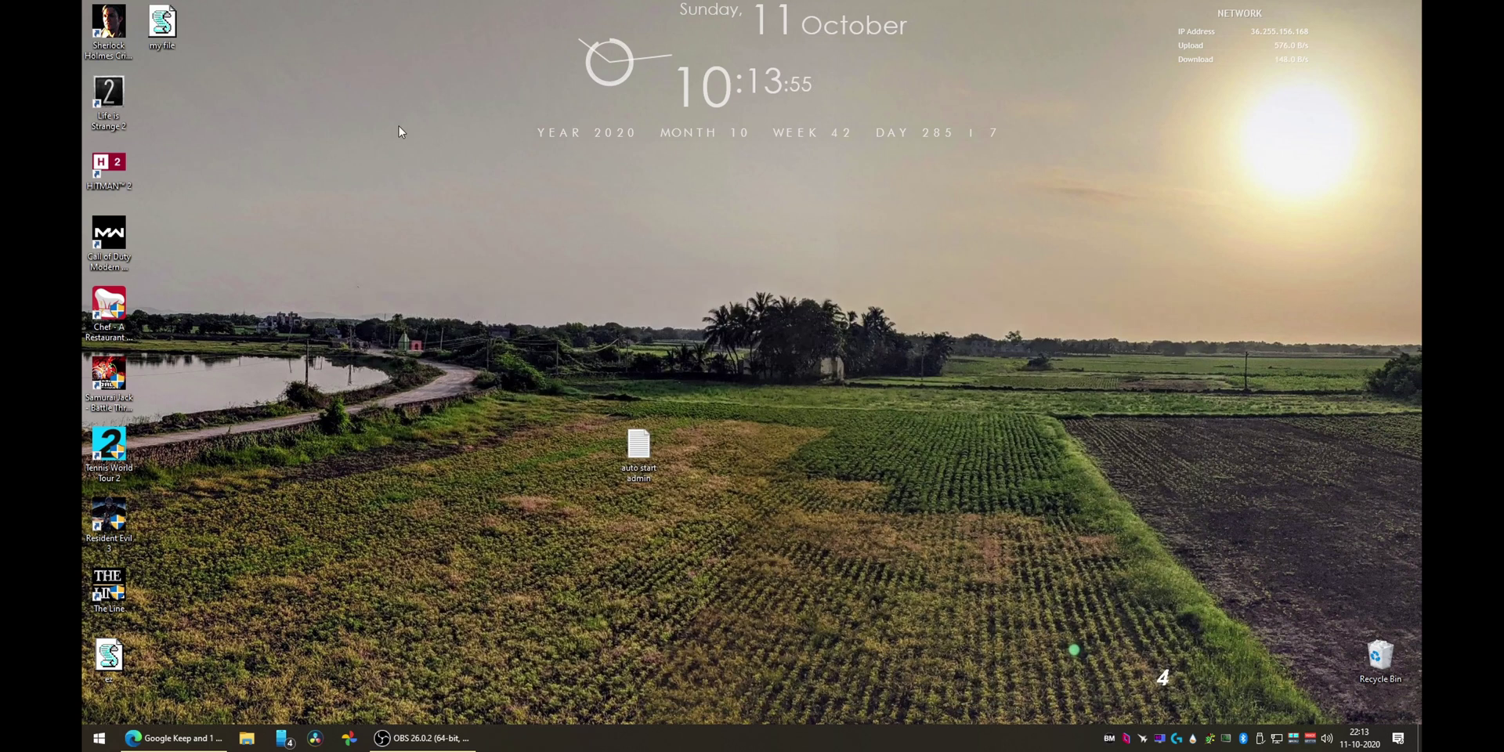
right_click(158, 32)
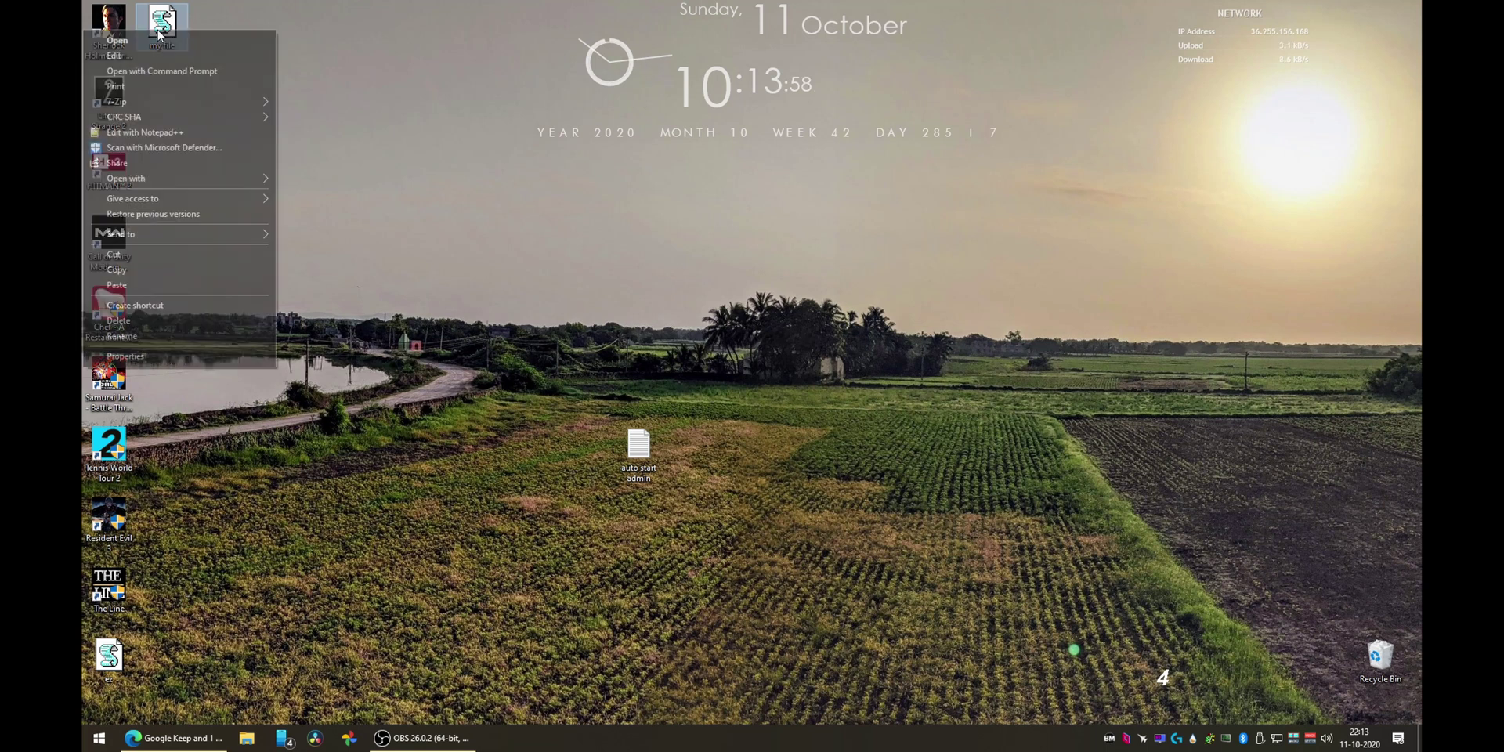
click(158, 51)
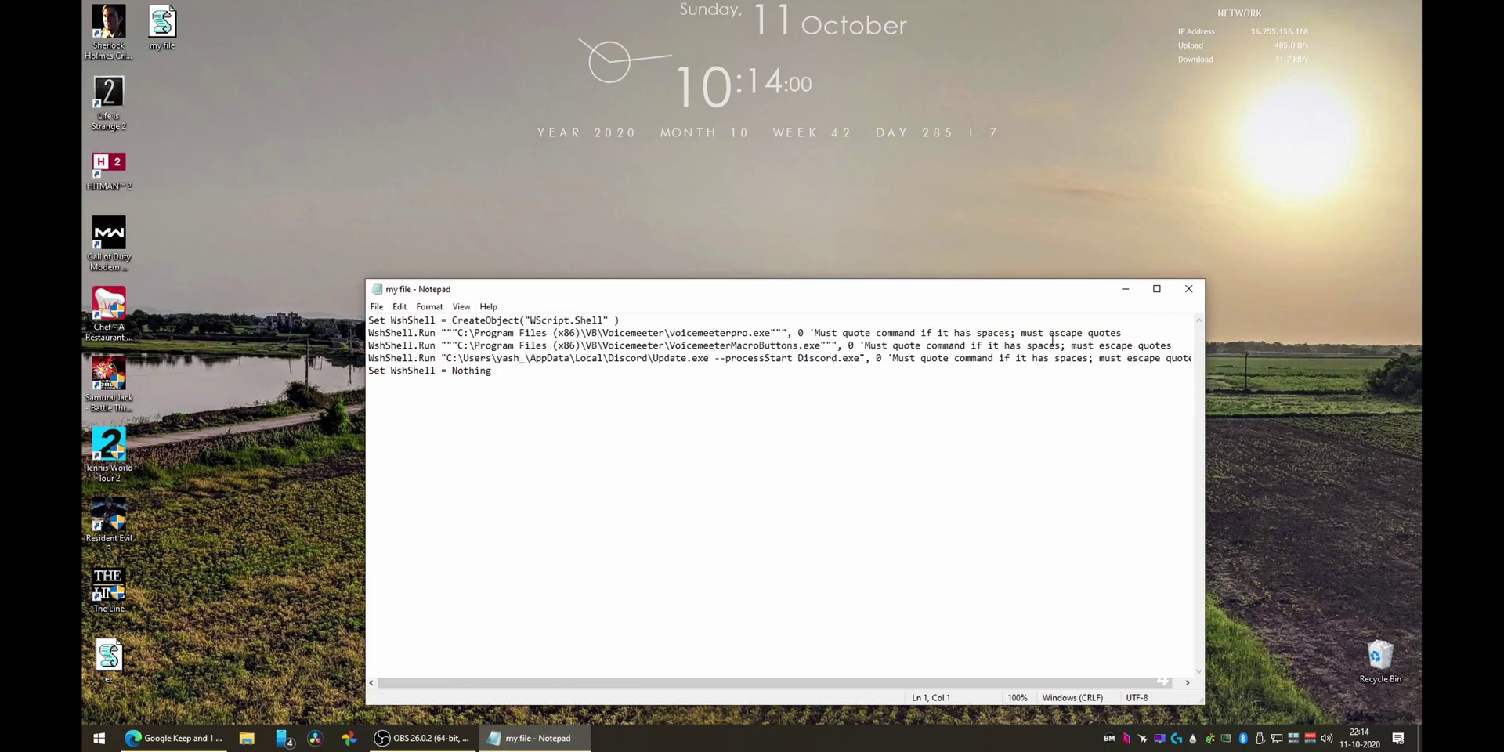
click(1188, 289)
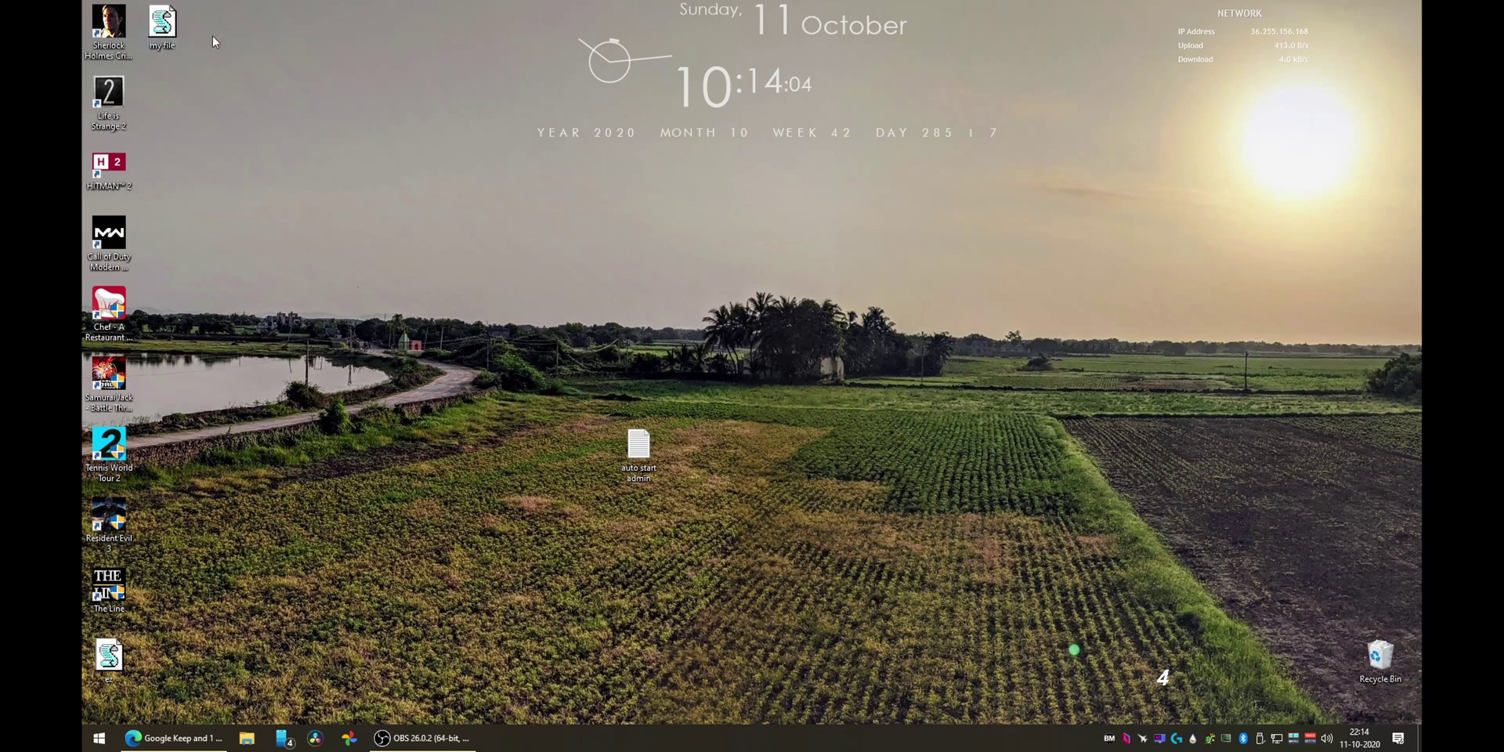
click(153, 32)
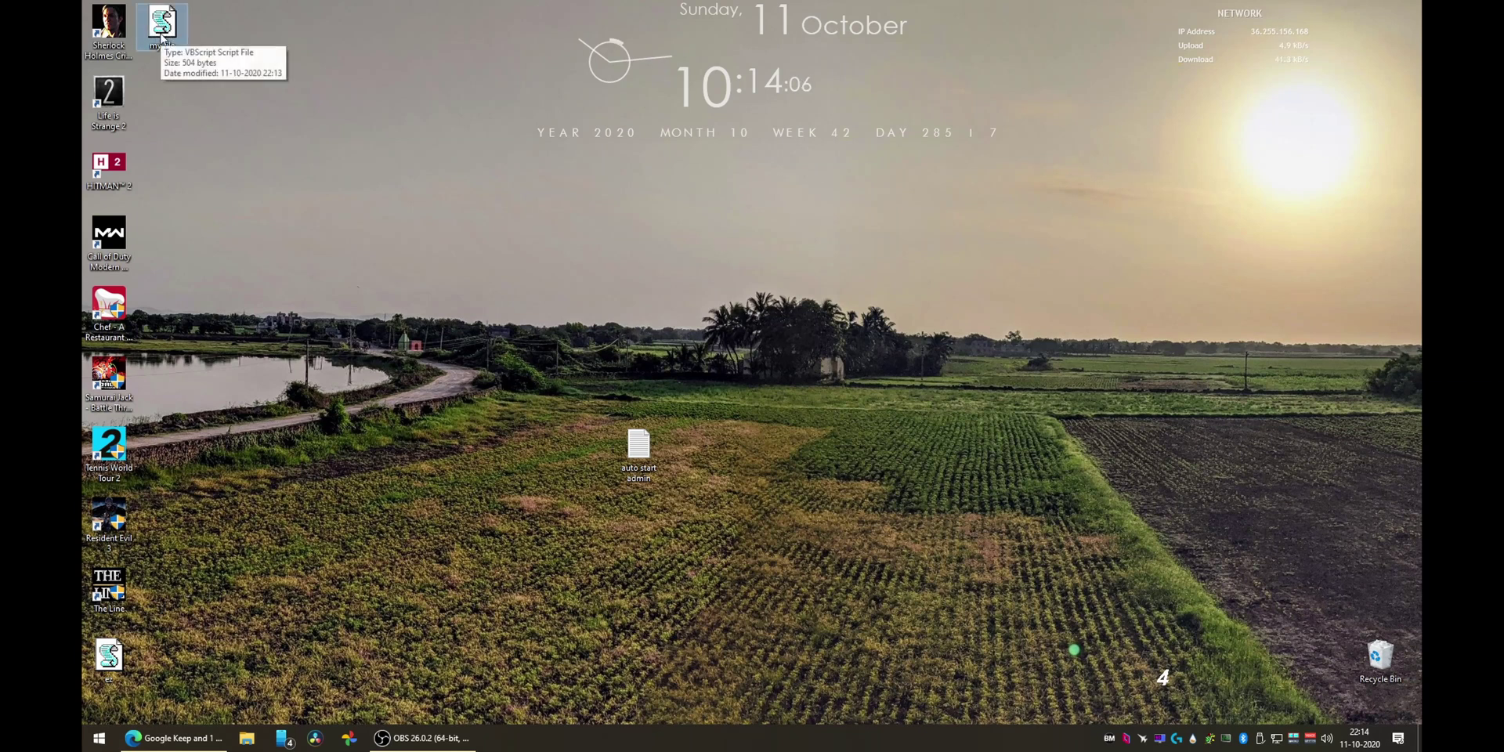
right_click(160, 36)
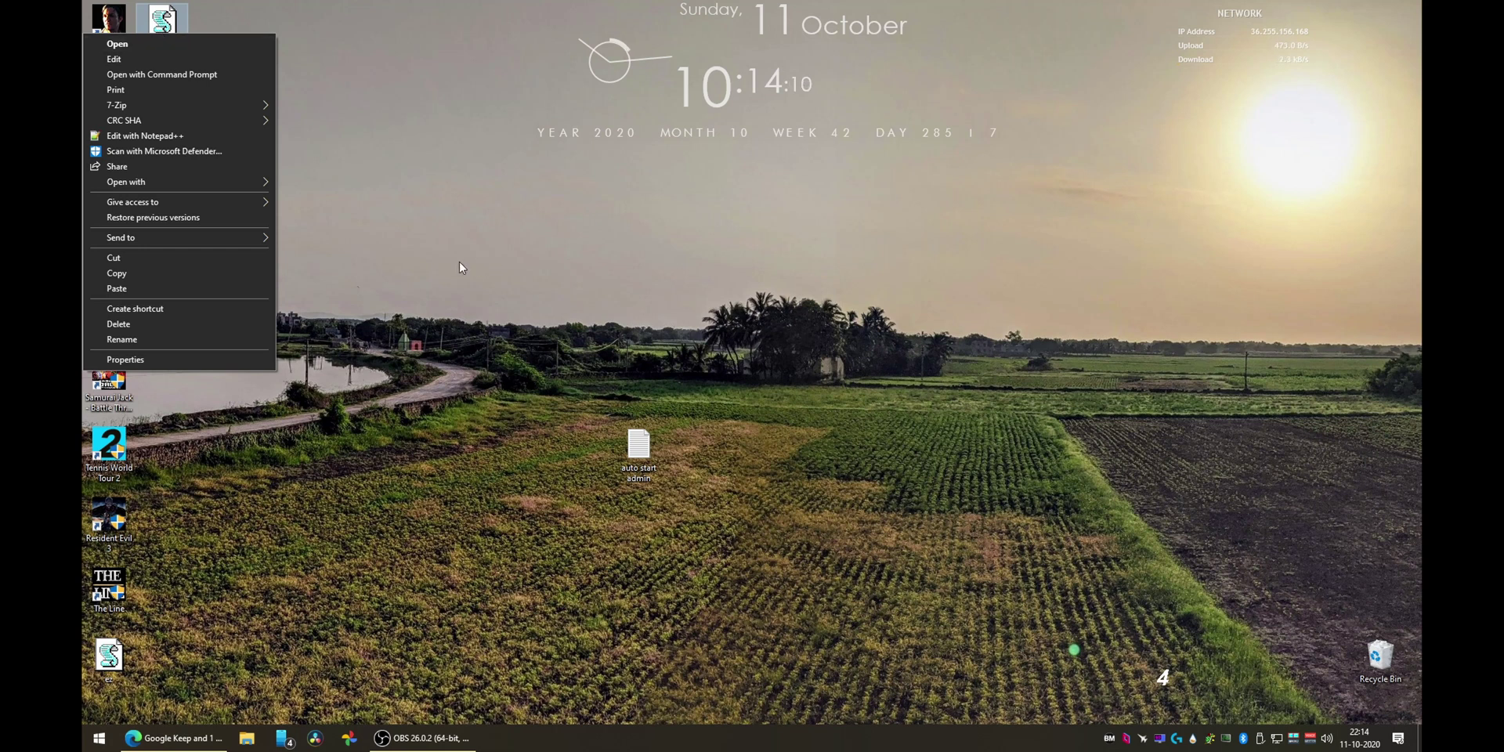
click(381, 247)
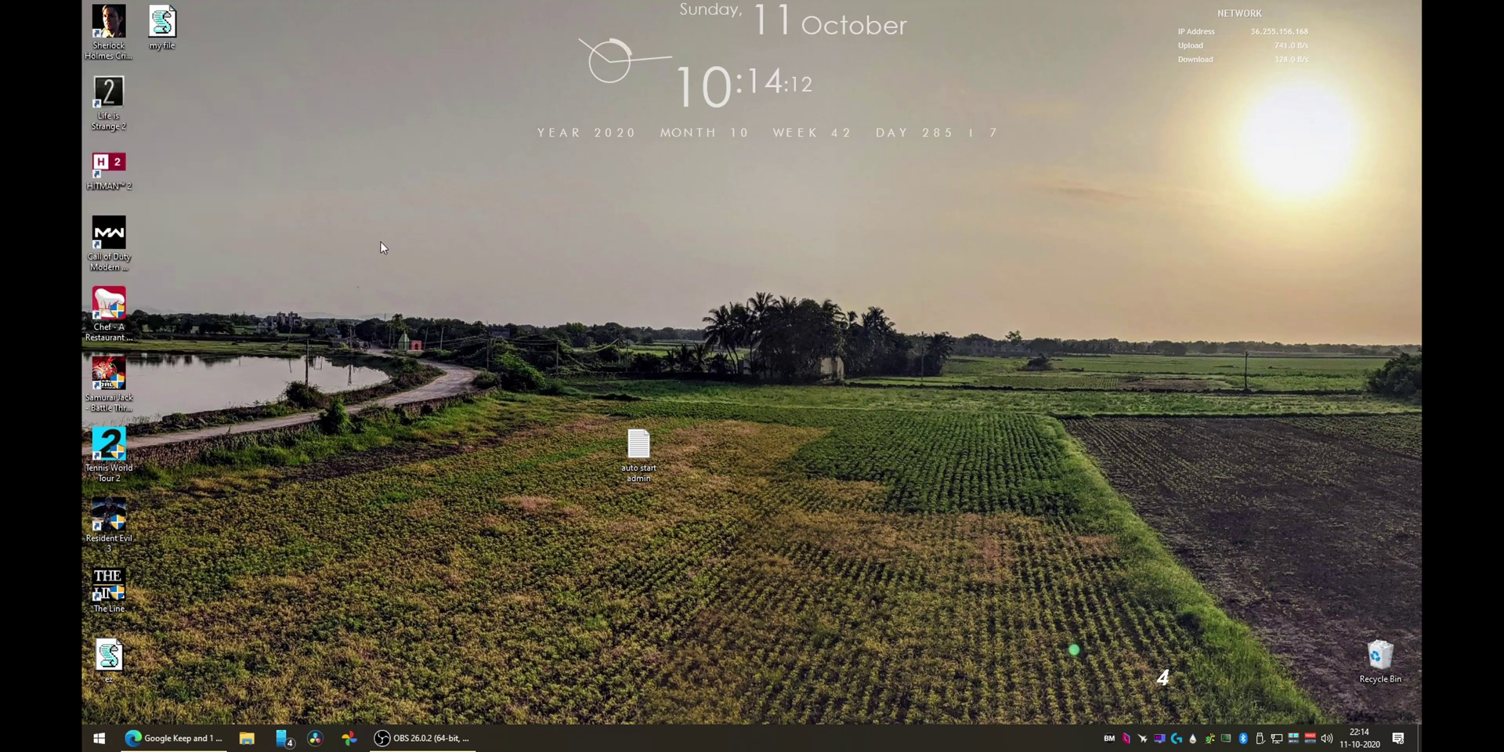
key(super+r)
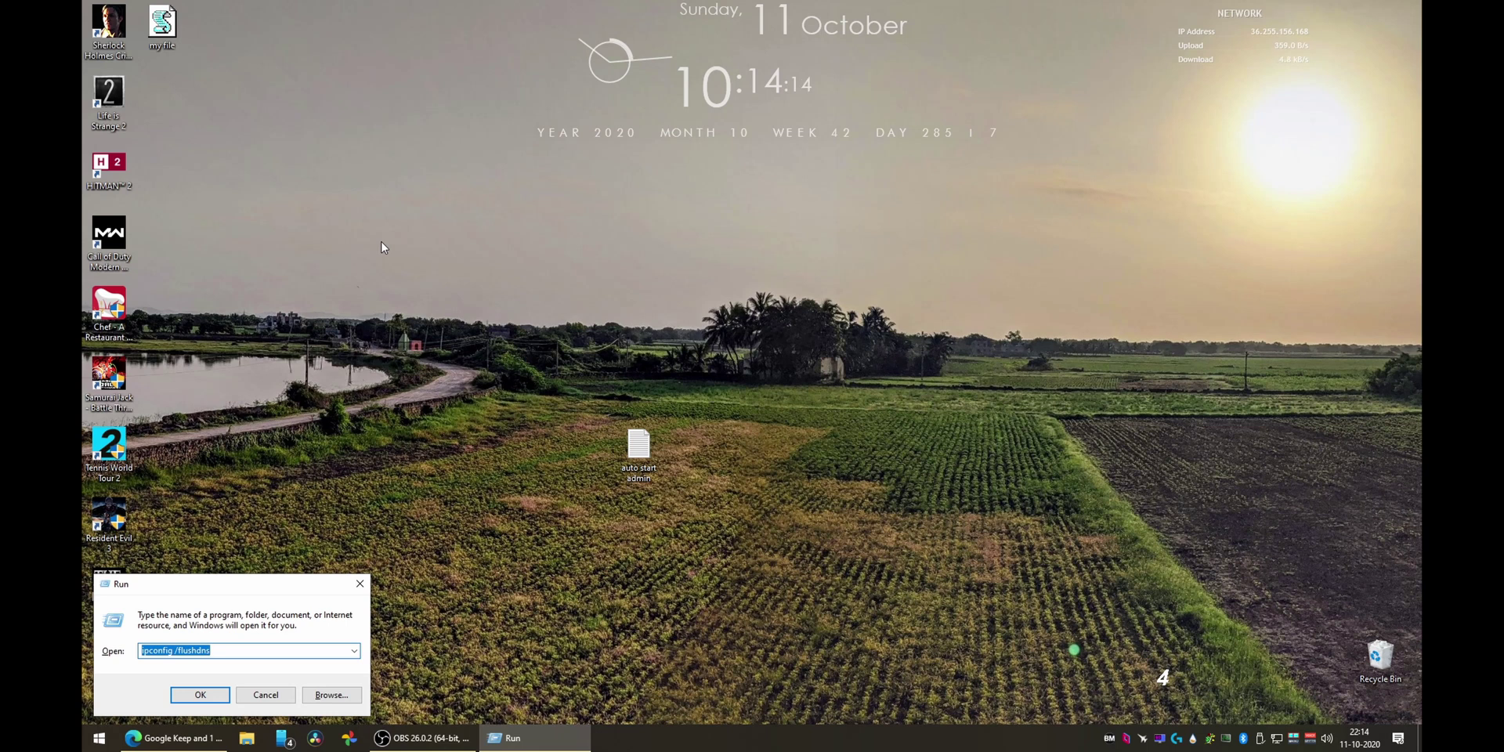
- Open %appdata%\Microsoft\Windows\Start Menu\Programs\ from Run, maximized, and enter Startup
text(%)
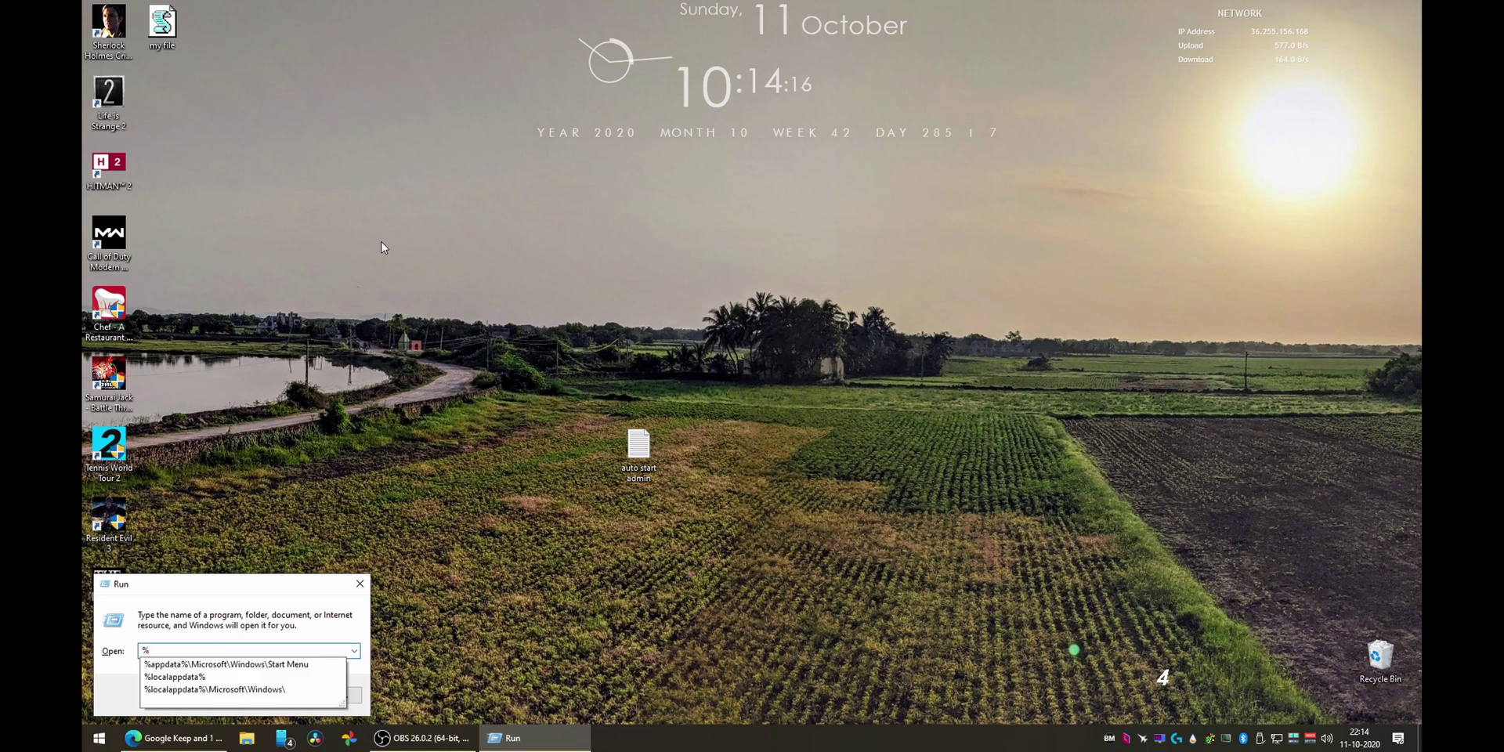
key(Down)
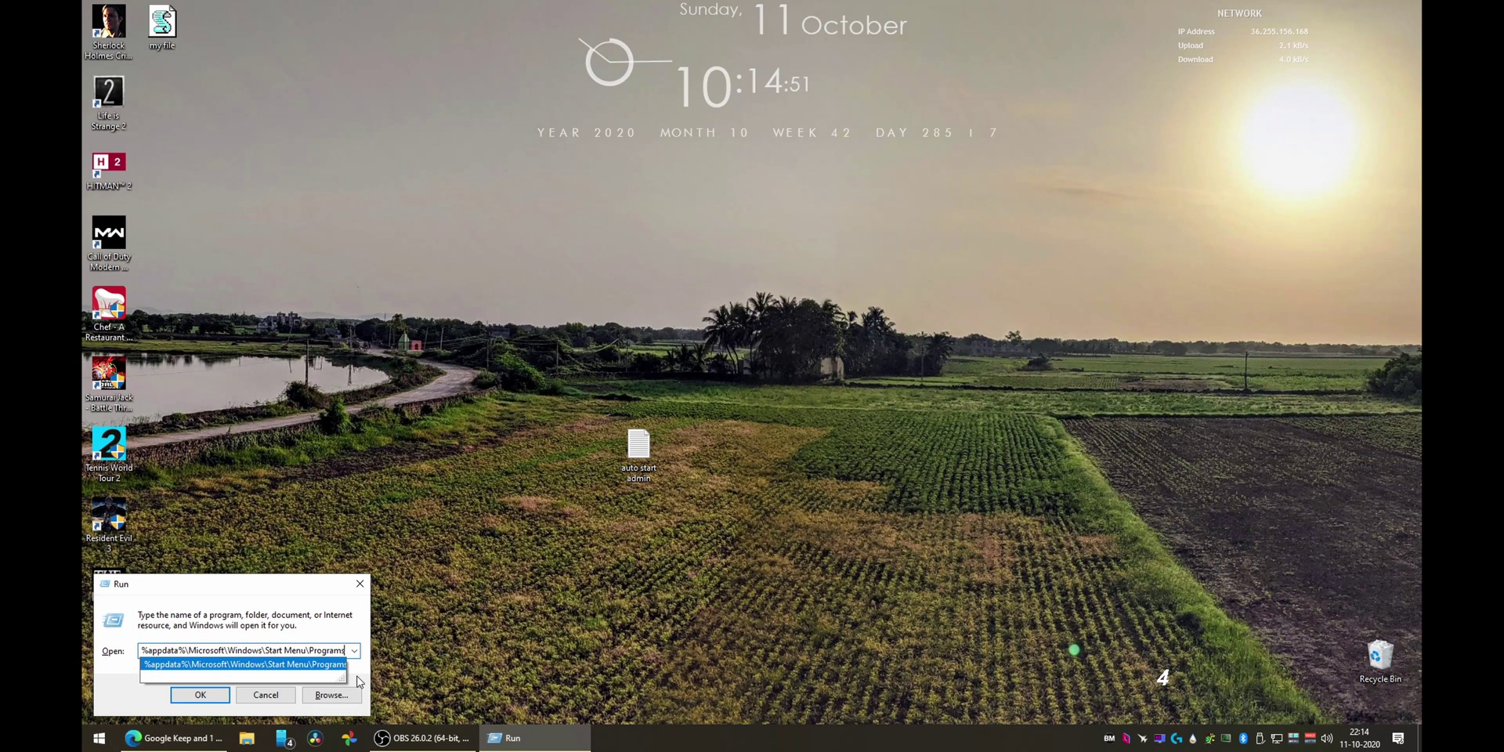
text(\Programs\)
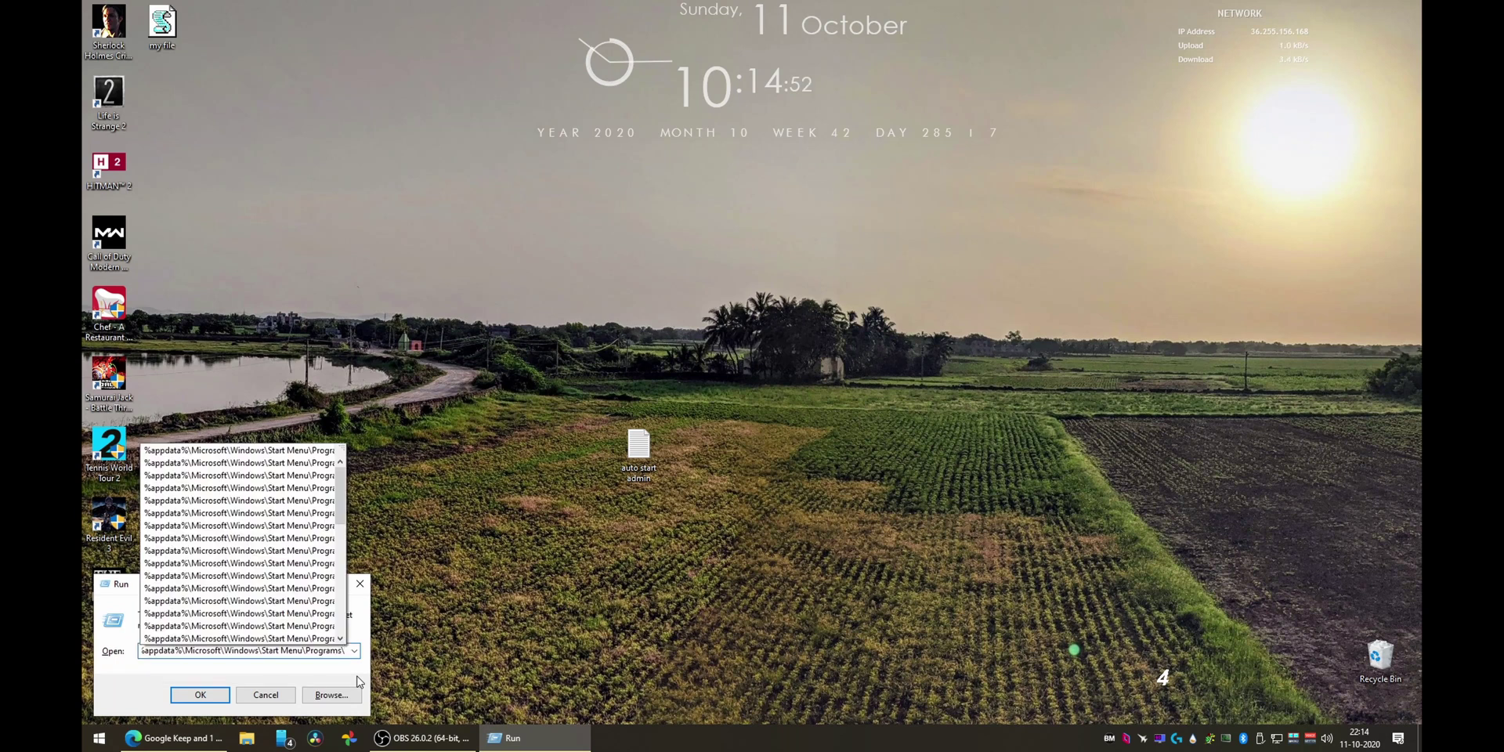
key(Return)
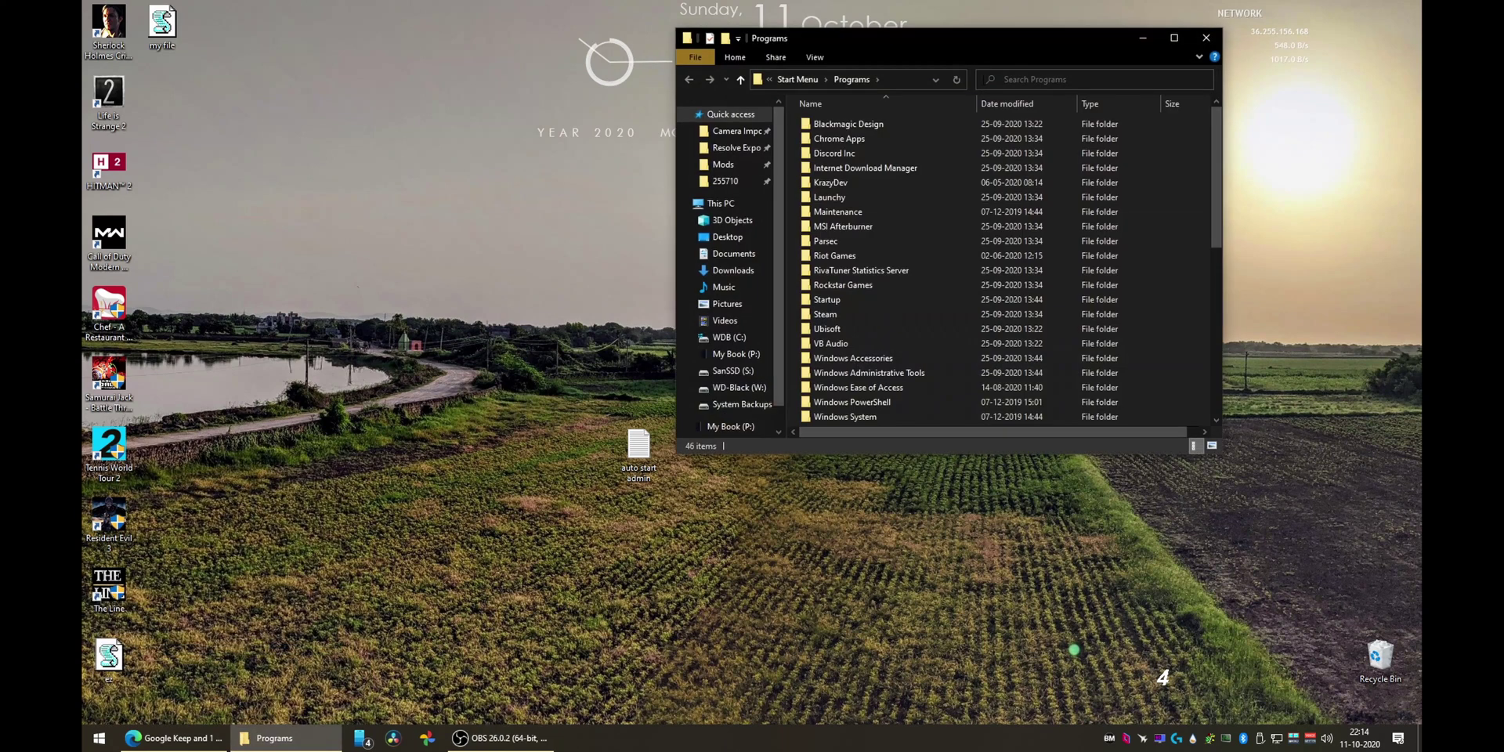
double_click(1006, 52)
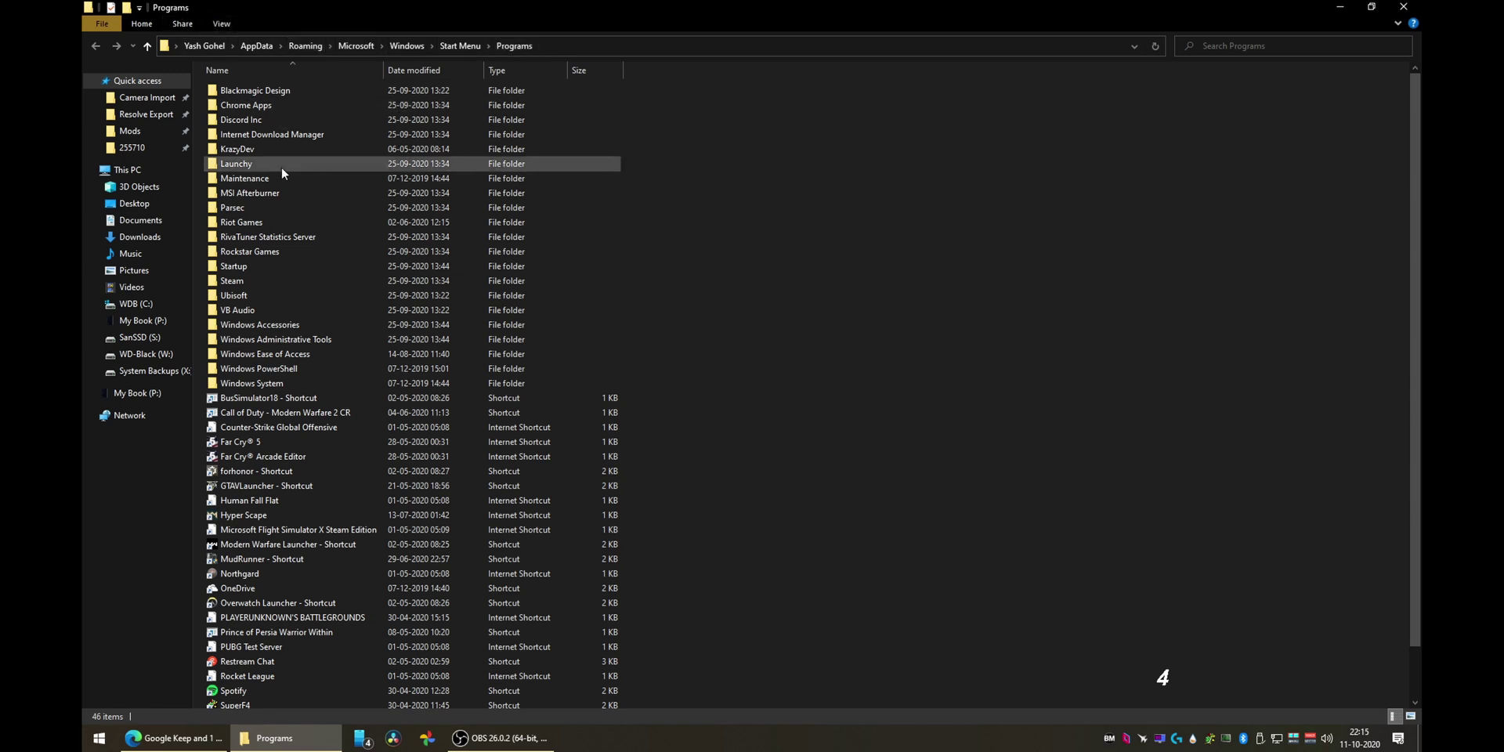
double_click(240, 268)
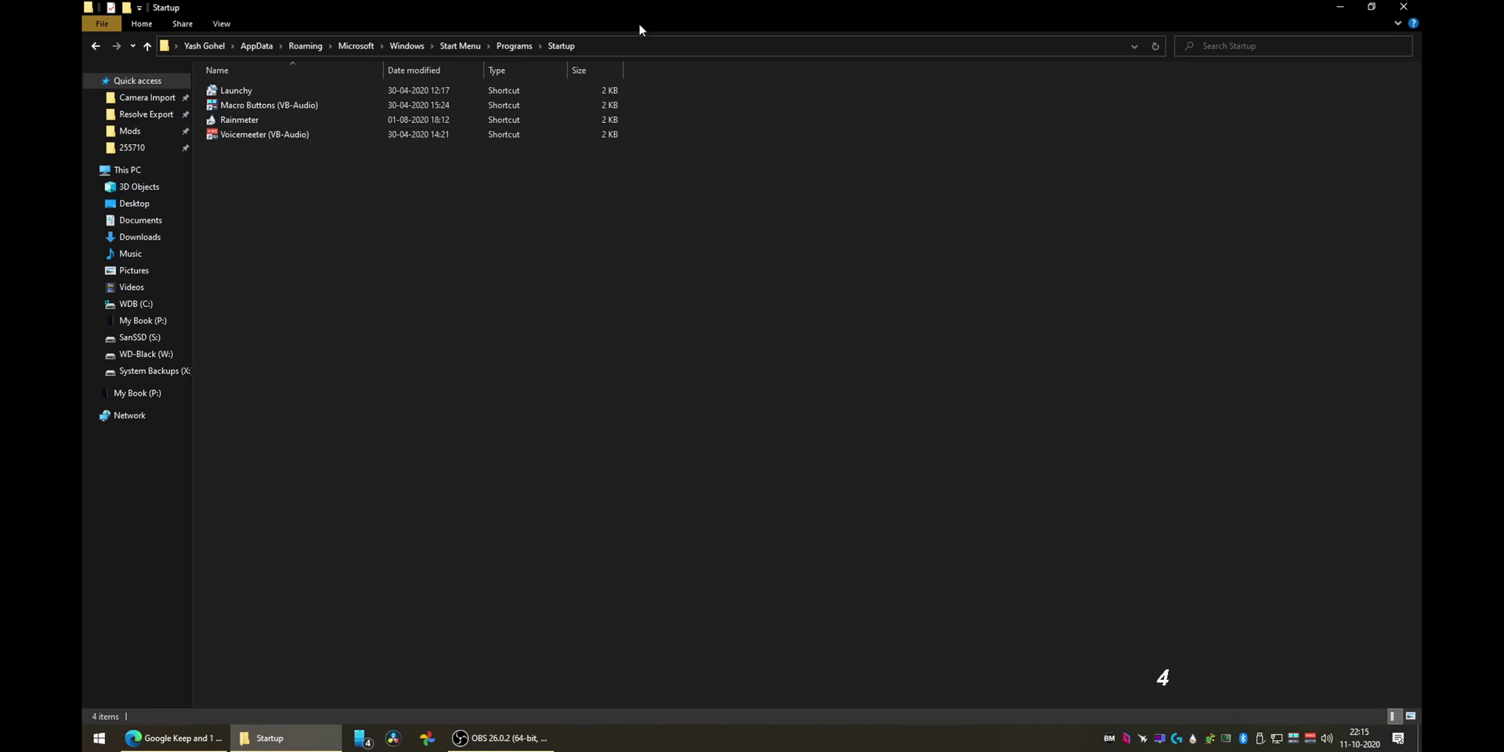
- Drag my file.vbs from the desktop into the Startup folder and open it for editing
drag(697, 7, 717, 56)
drag(162, 24, 653, 299)
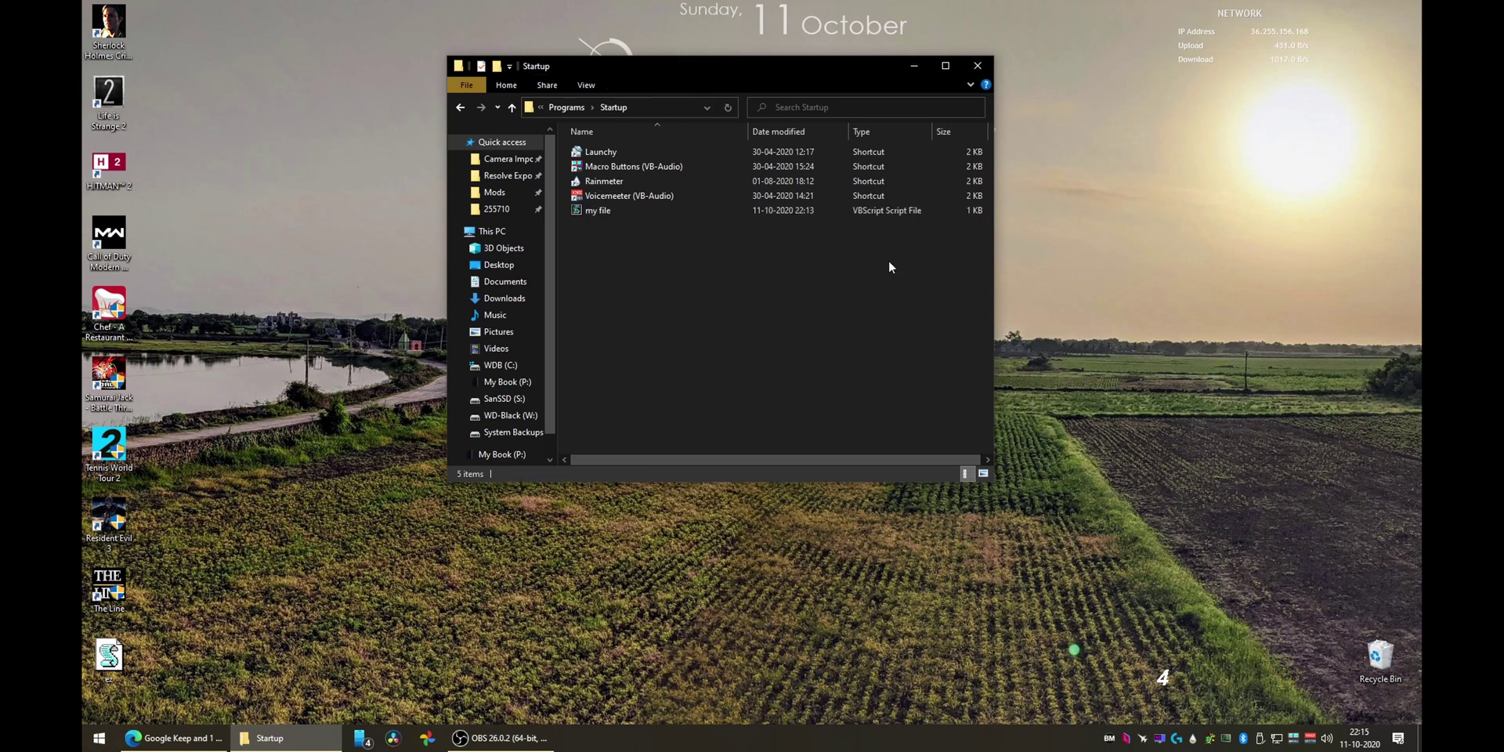
right_click(591, 211)
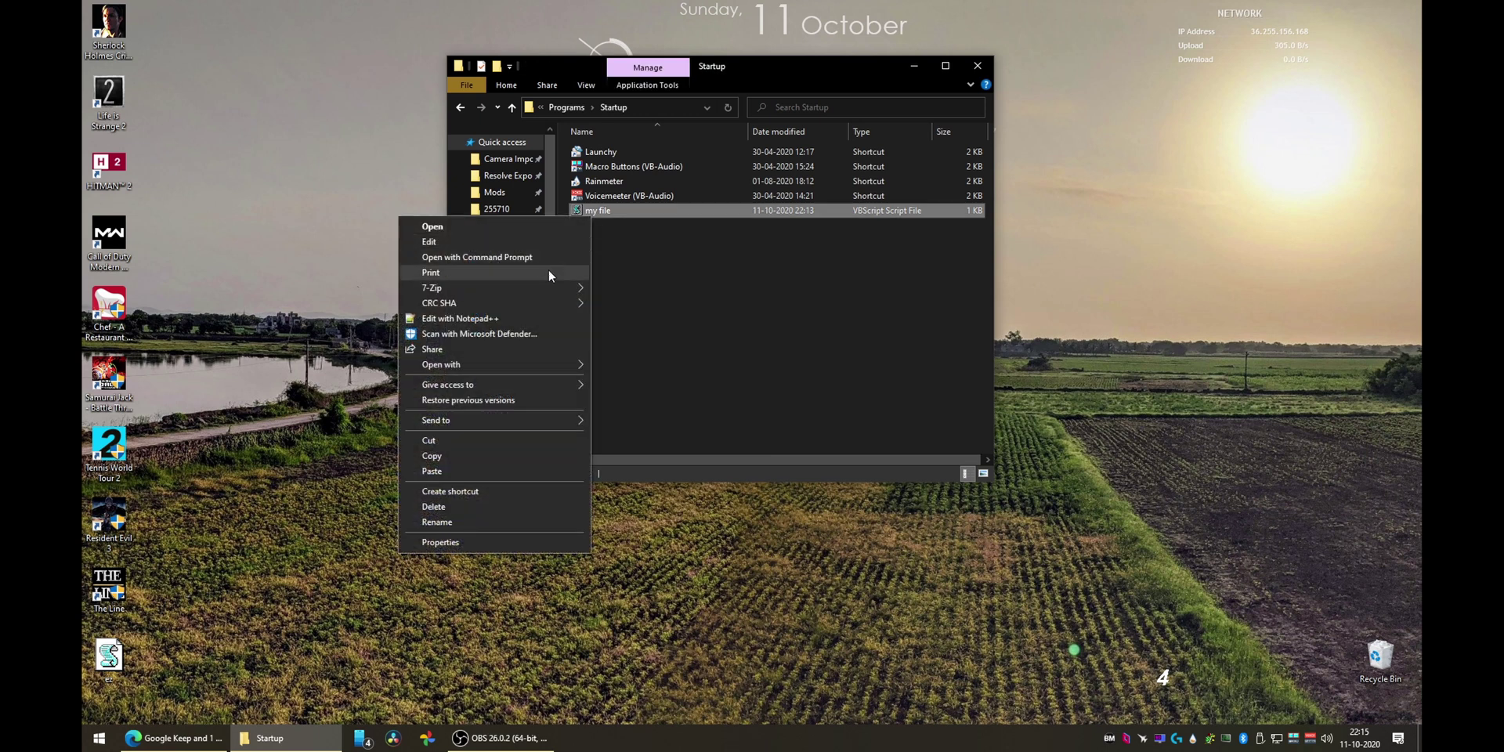
click(542, 242)
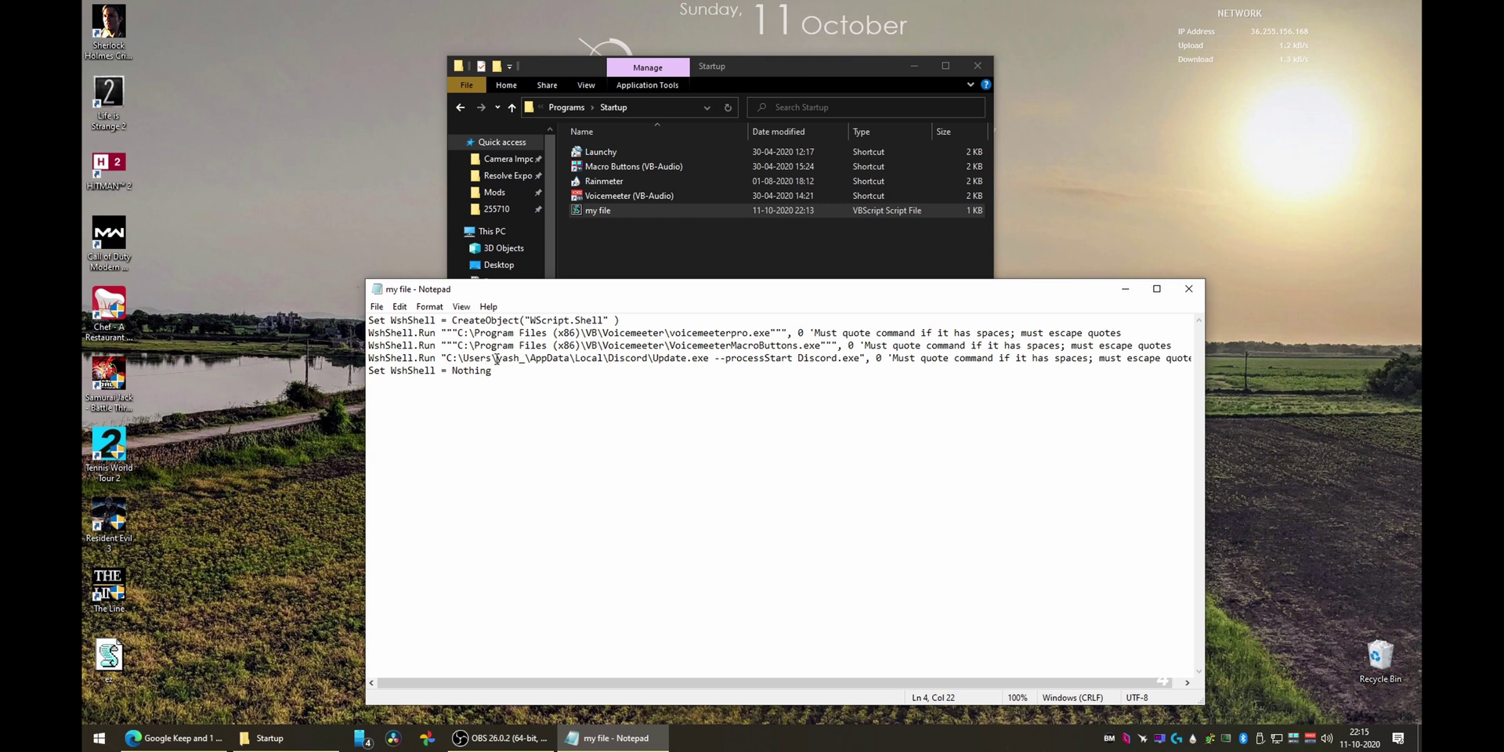
- Close the my file script in Notepad, returning to the Startup folder
click(1189, 297)
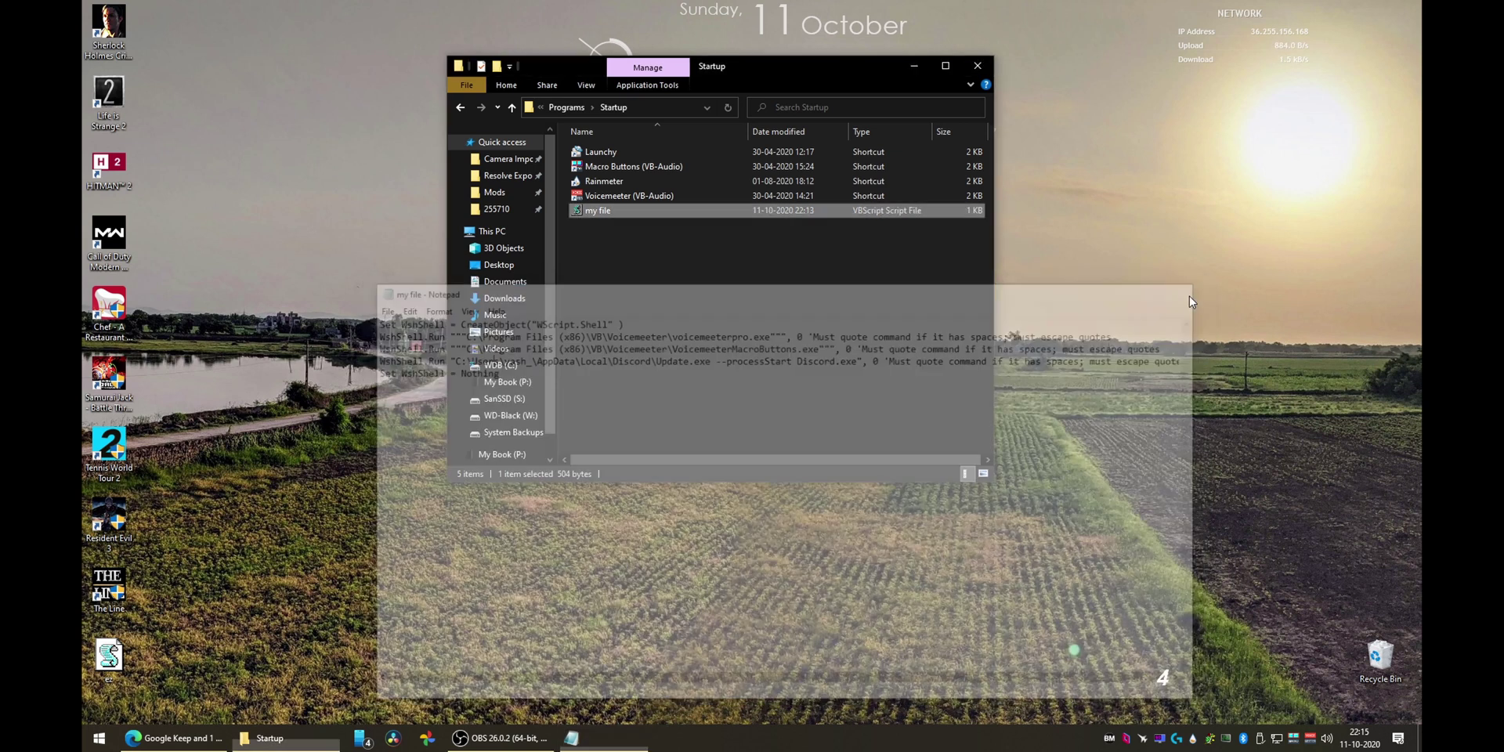